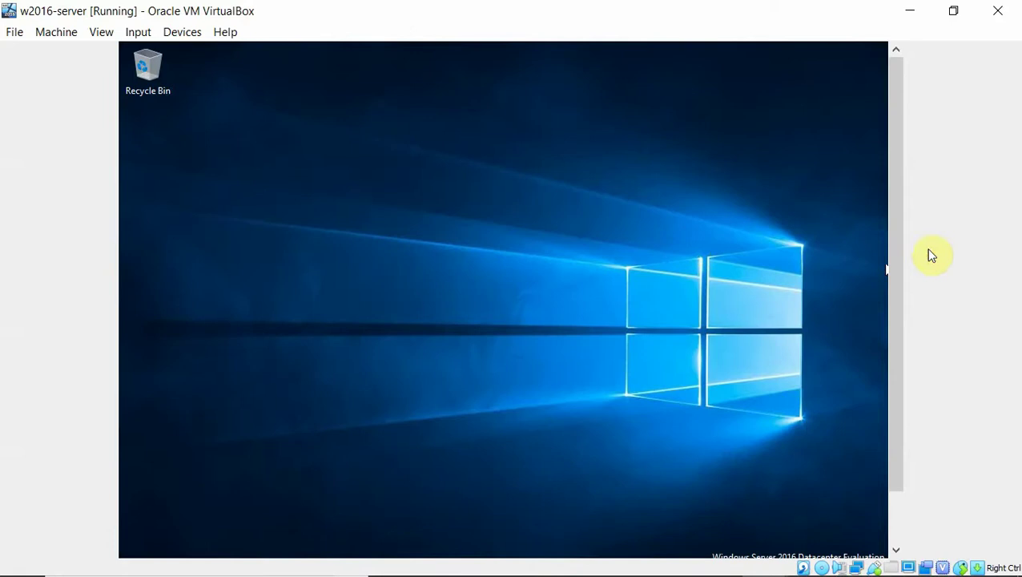
Show This PC in File Explorer on the server VM and choose Manage to open Server Manager
drag(895, 279, 885, 377)
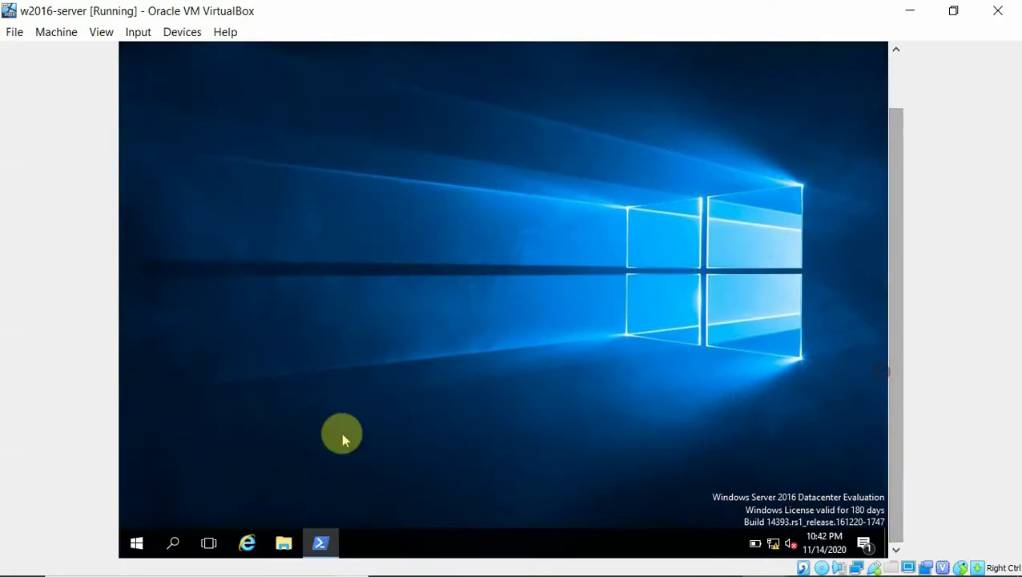
right_click(285, 544)
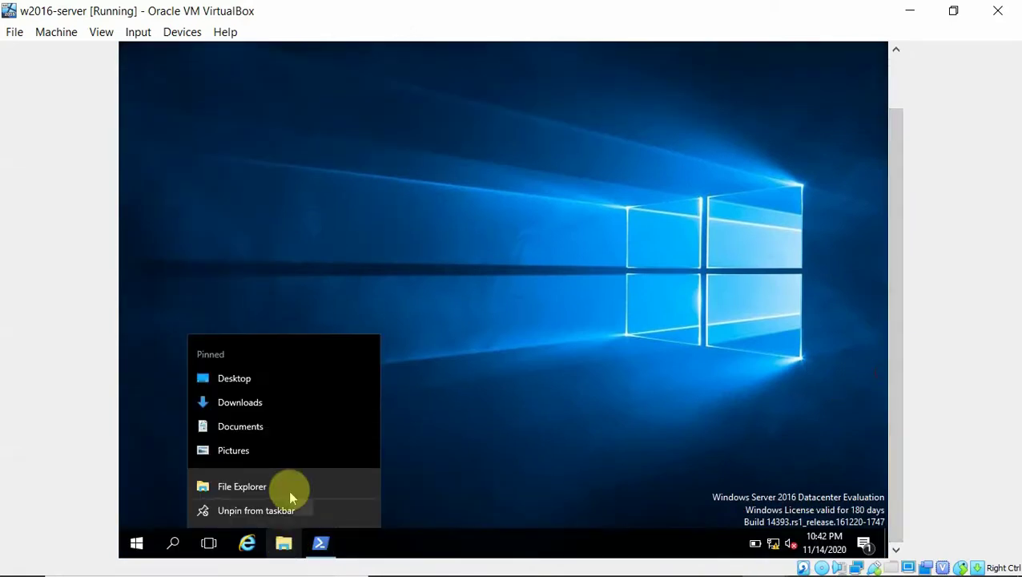
click(257, 484)
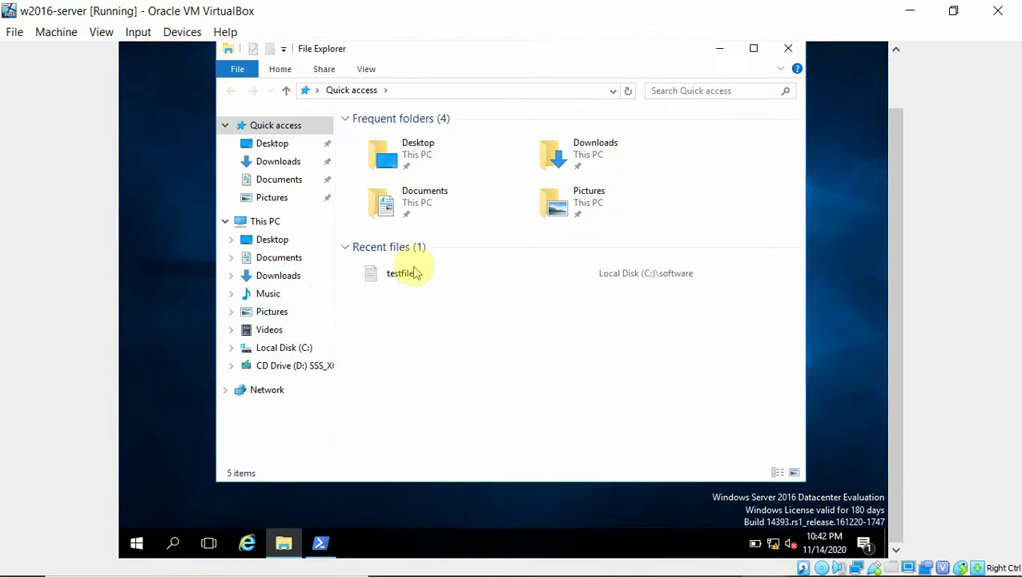
double_click(267, 222)
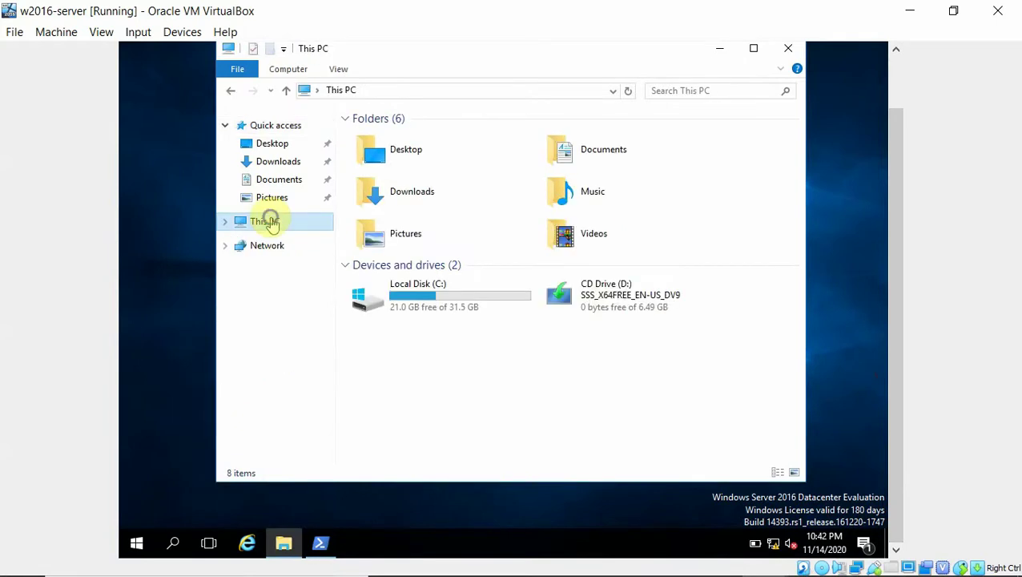
right_click(269, 222)
click(317, 249)
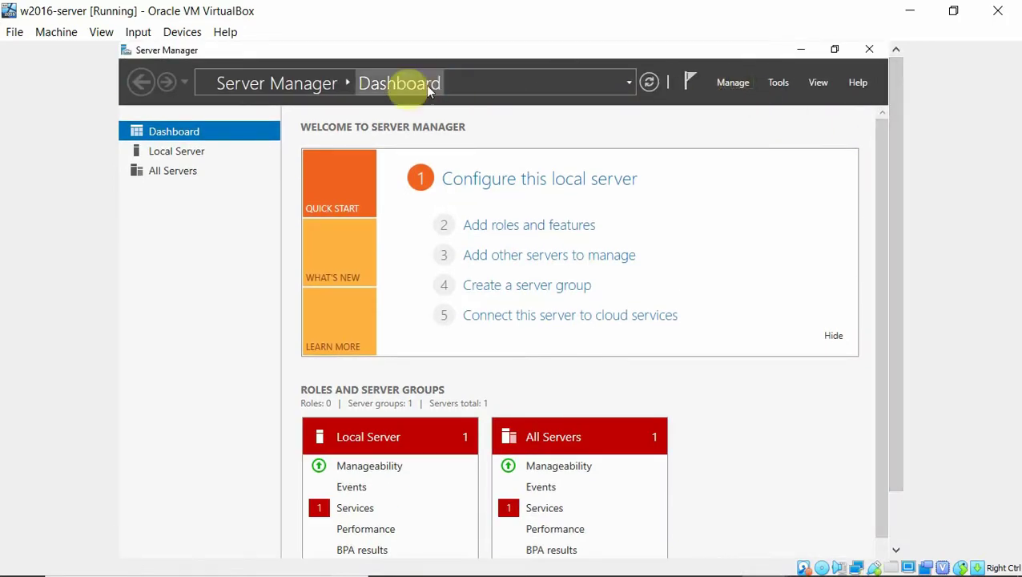
Launch Computer Management from Server Manager's Tools menu
click(733, 85)
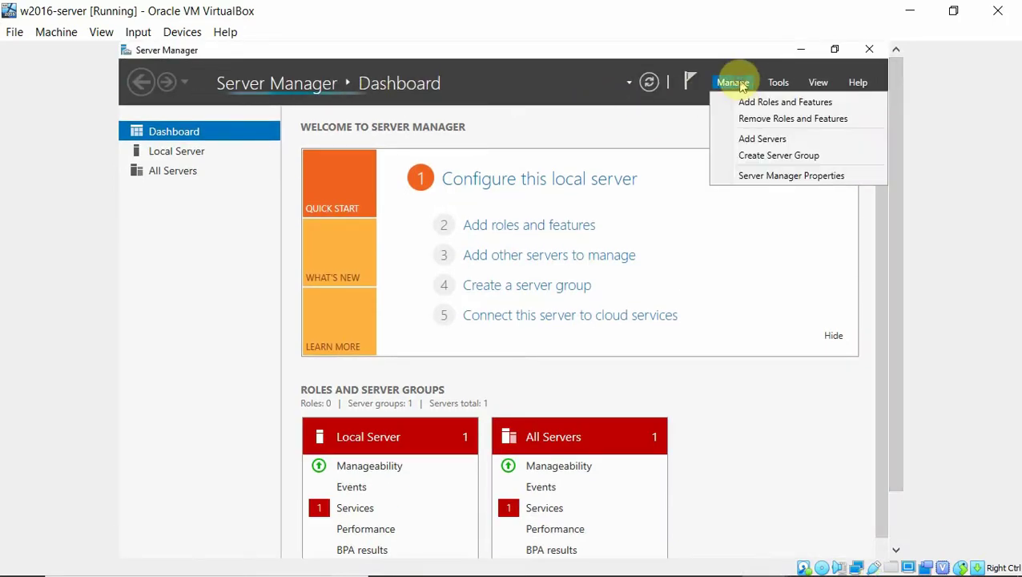
click(777, 84)
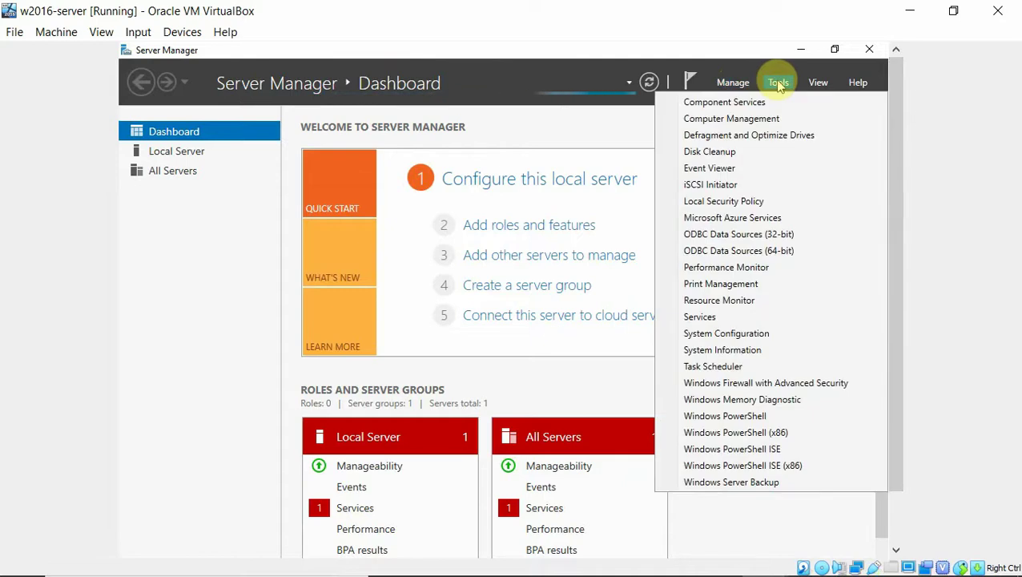
click(720, 122)
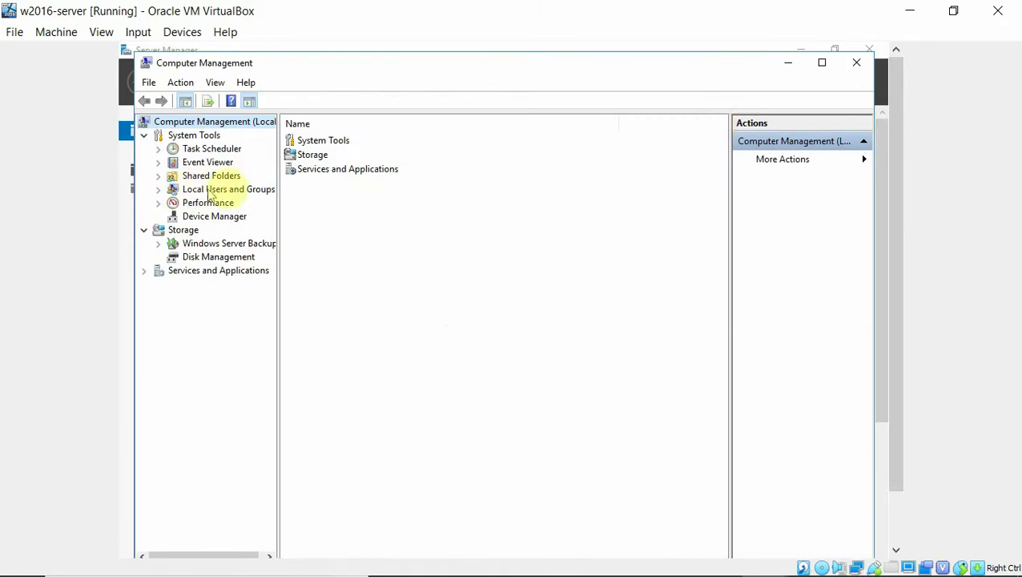
Expand Local Users and Groups and Shared Folders and review the Shares list, including software
click(157, 193)
click(201, 204)
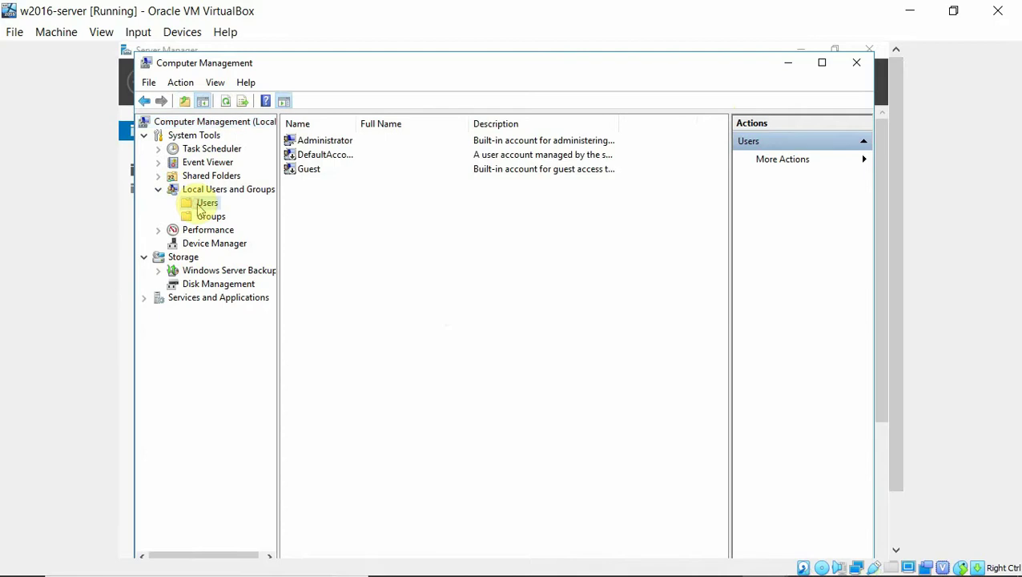
click(158, 176)
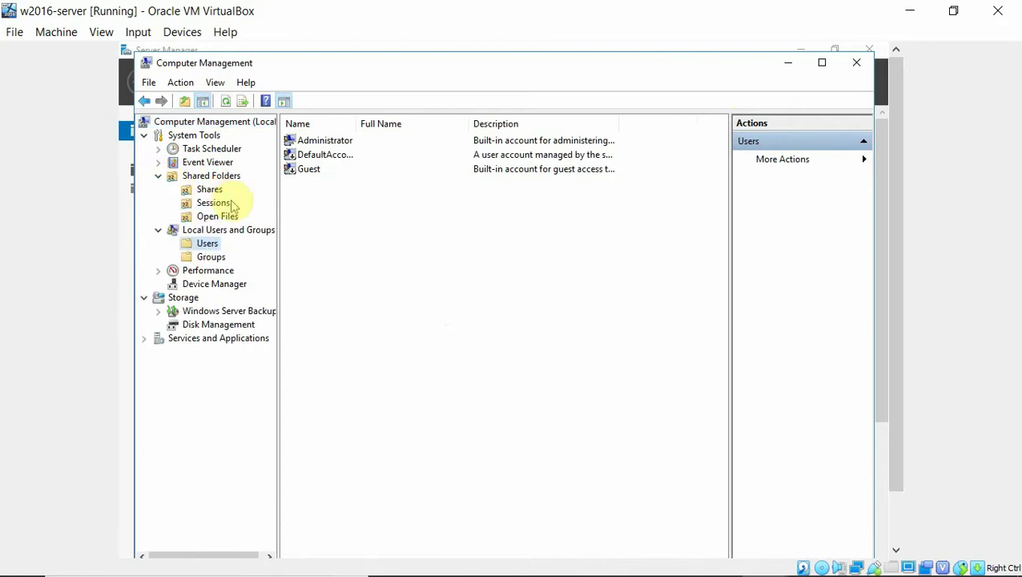
click(210, 190)
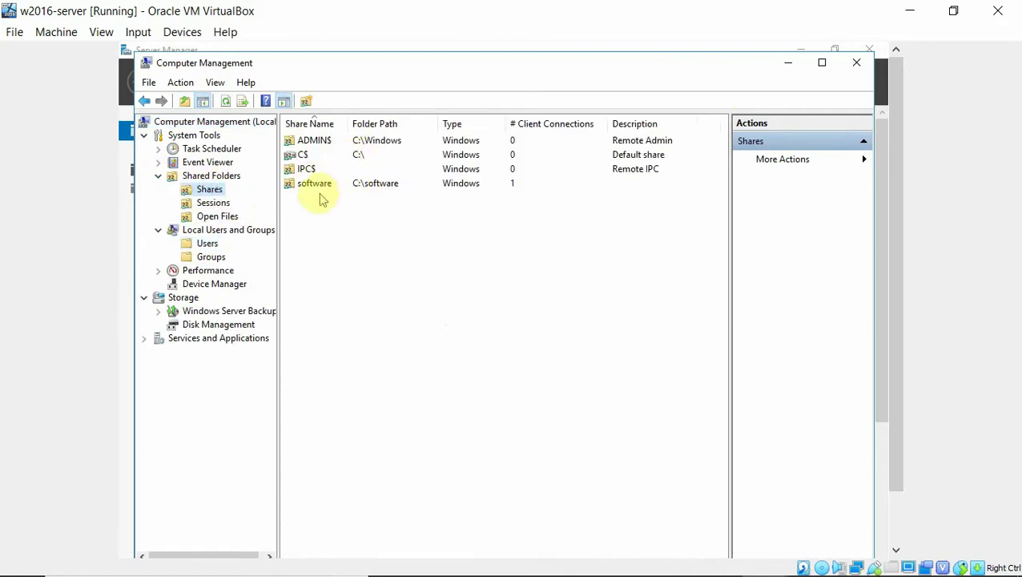
click(158, 177)
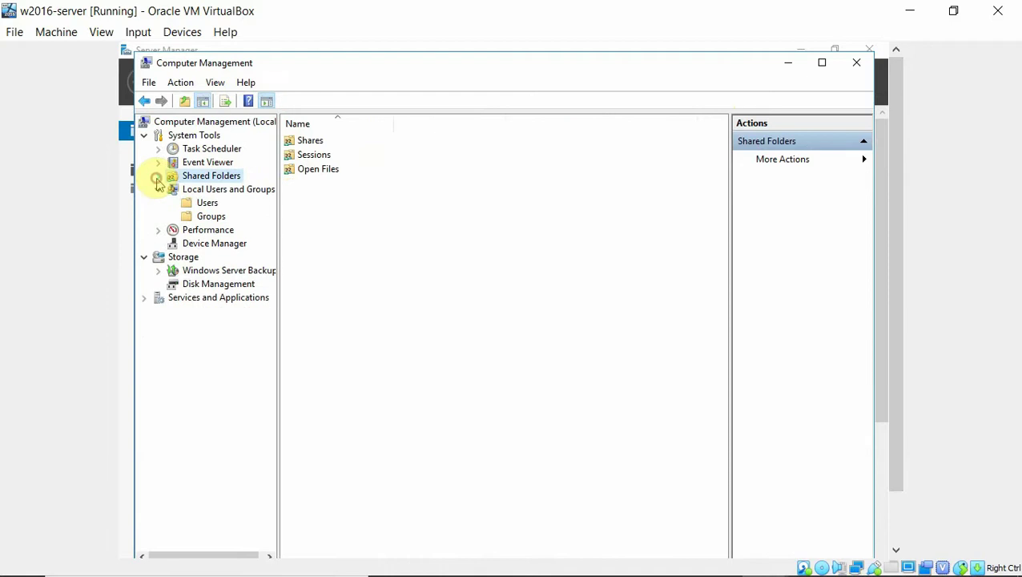
Return to the Users list and open the New User form
click(201, 205)
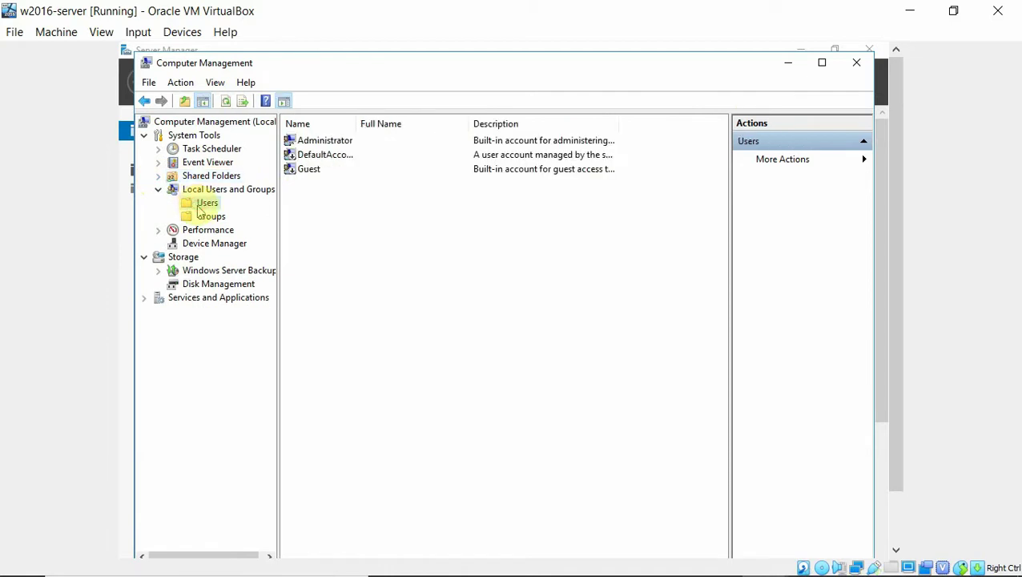
right_click(328, 205)
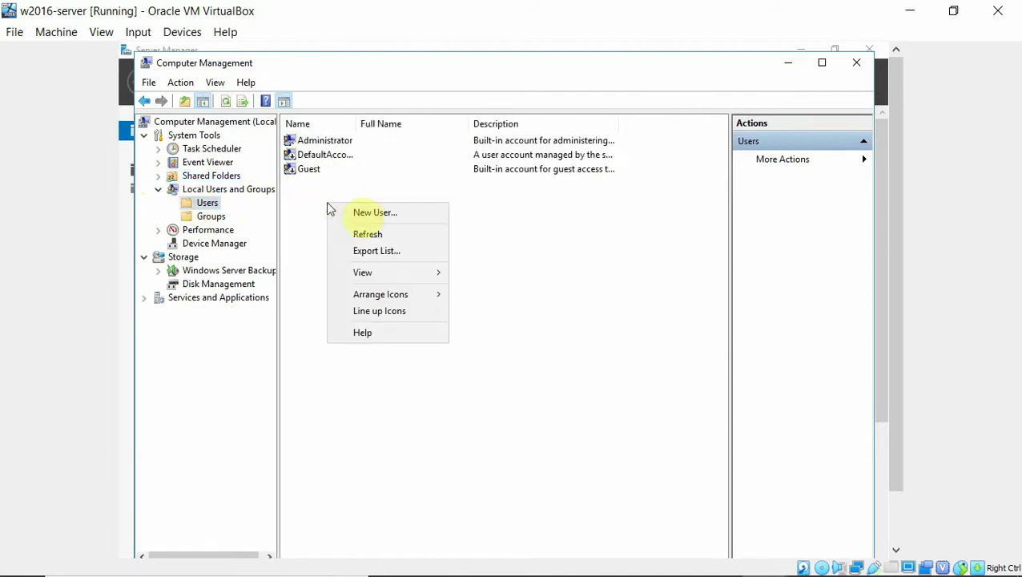
click(368, 213)
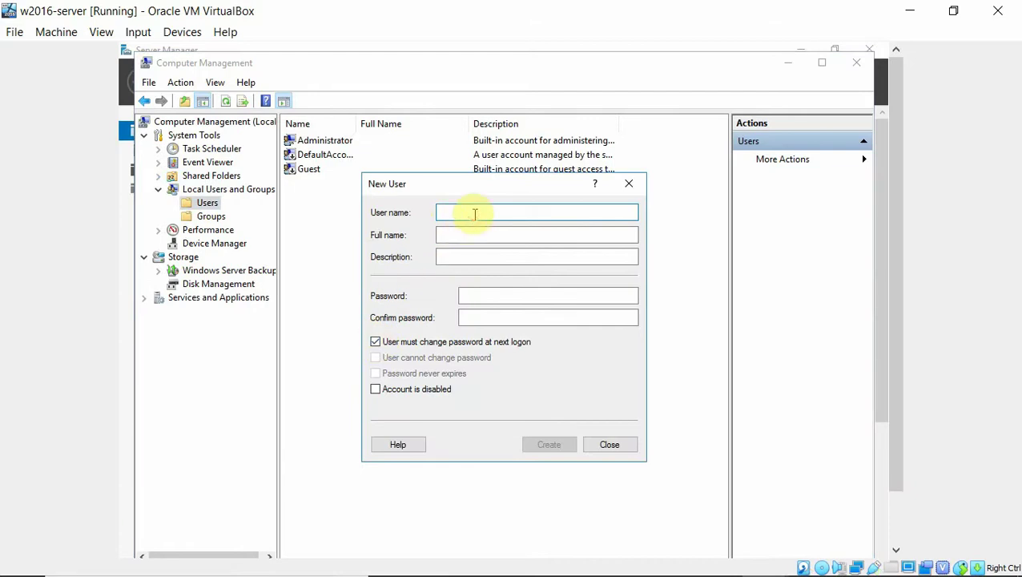
Create local user 'tes' with a password, not requiring a password change at next logon
text(testuser)
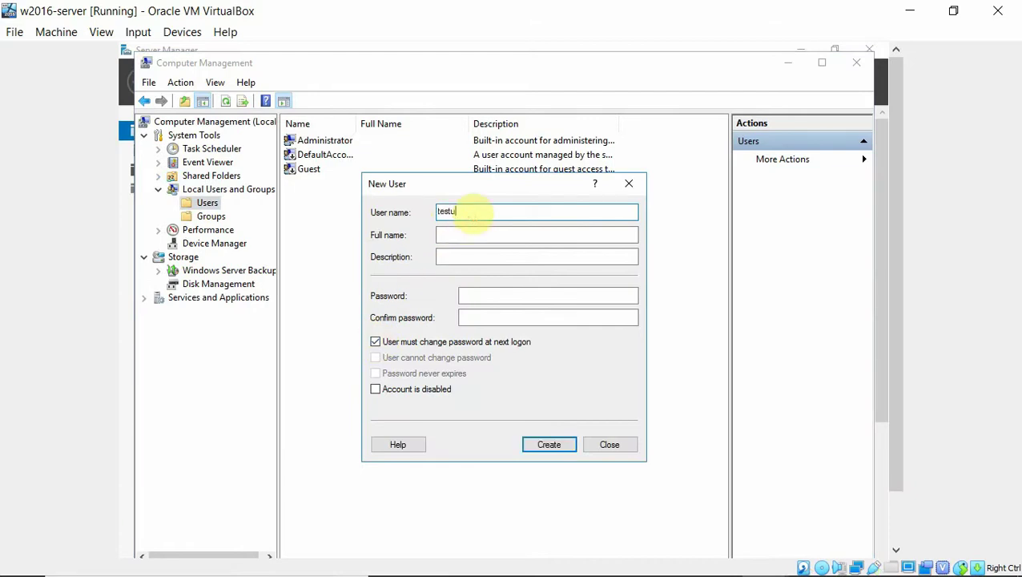
click(487, 295)
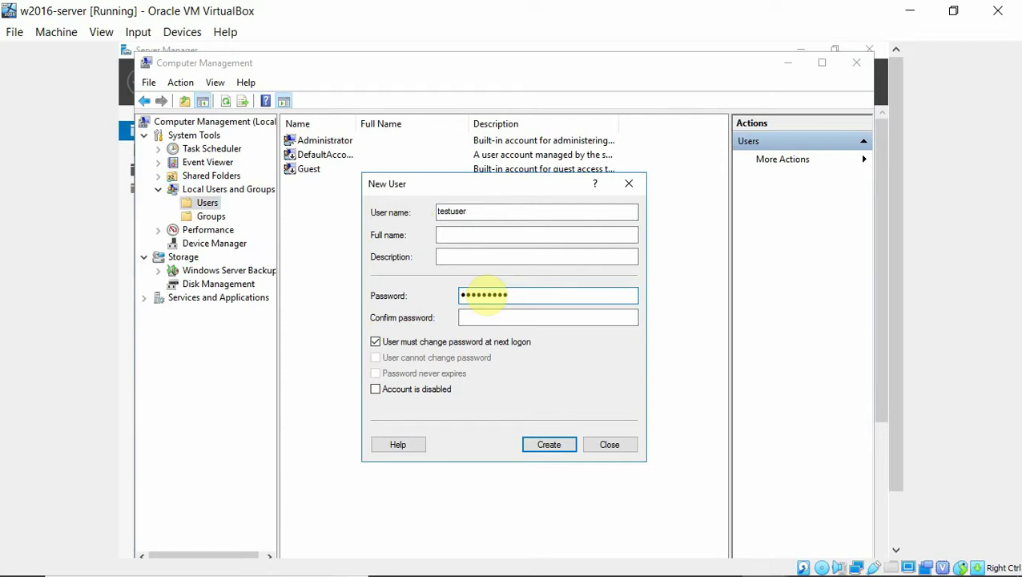
click(487, 318)
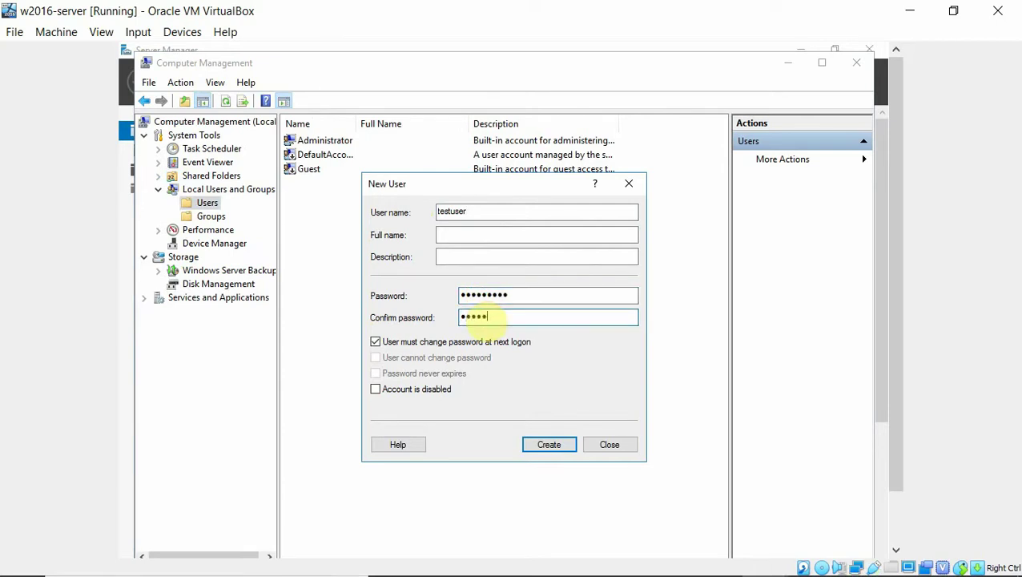
text(•••••••••)
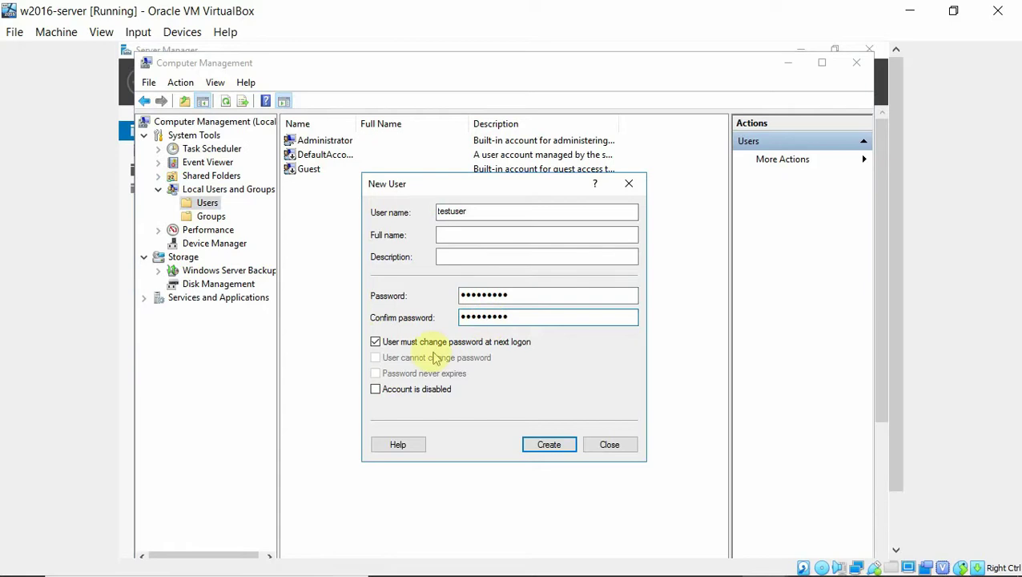
click(375, 341)
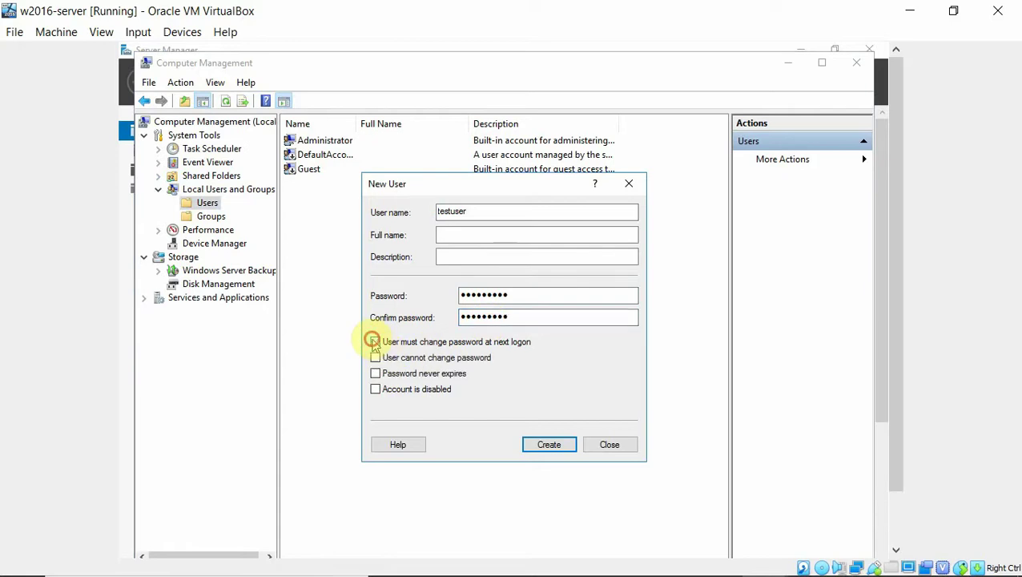
click(540, 446)
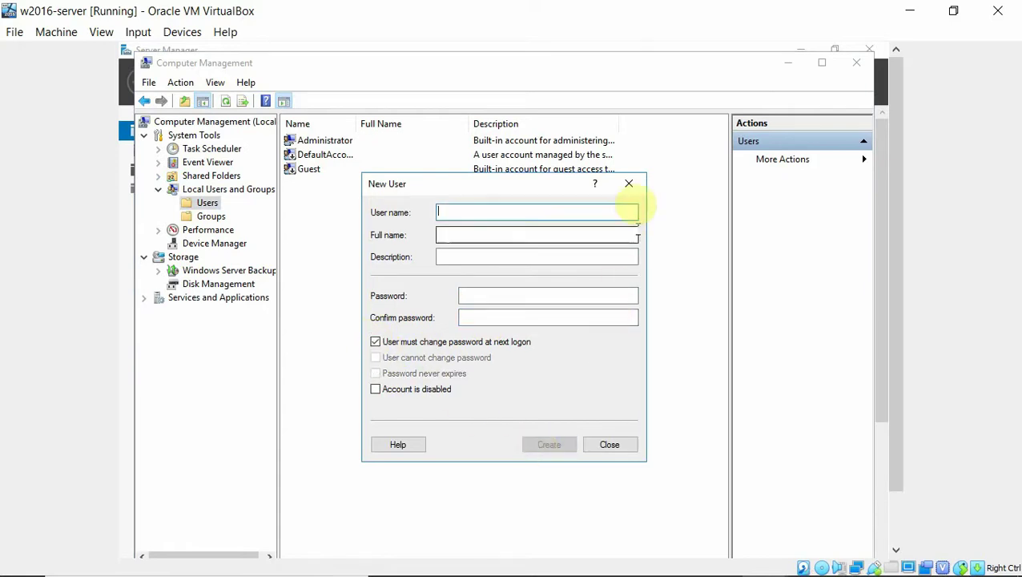
Close the New User form, minimize Computer Management, and switch to the Windows 10 VM
click(630, 185)
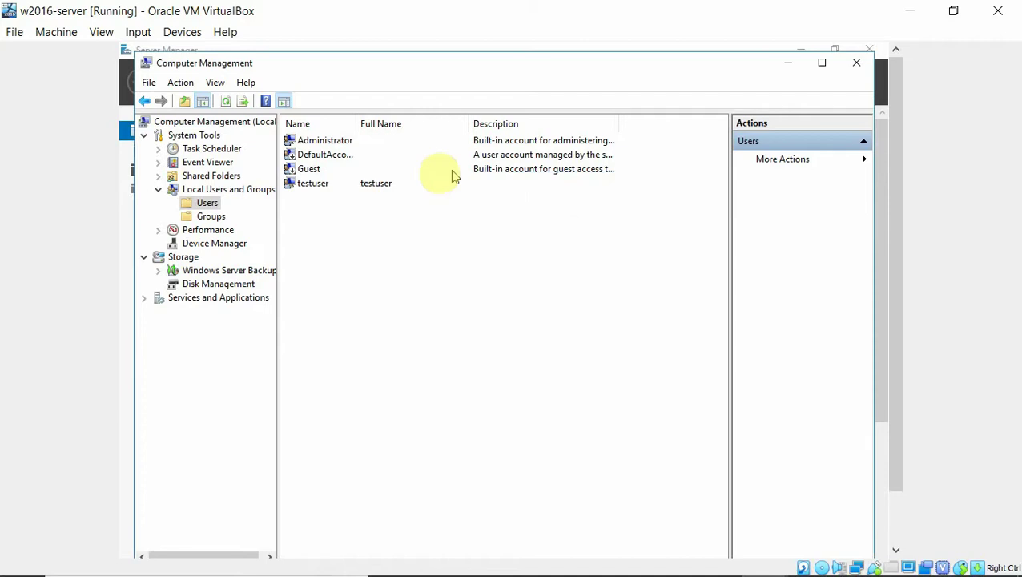
click(789, 64)
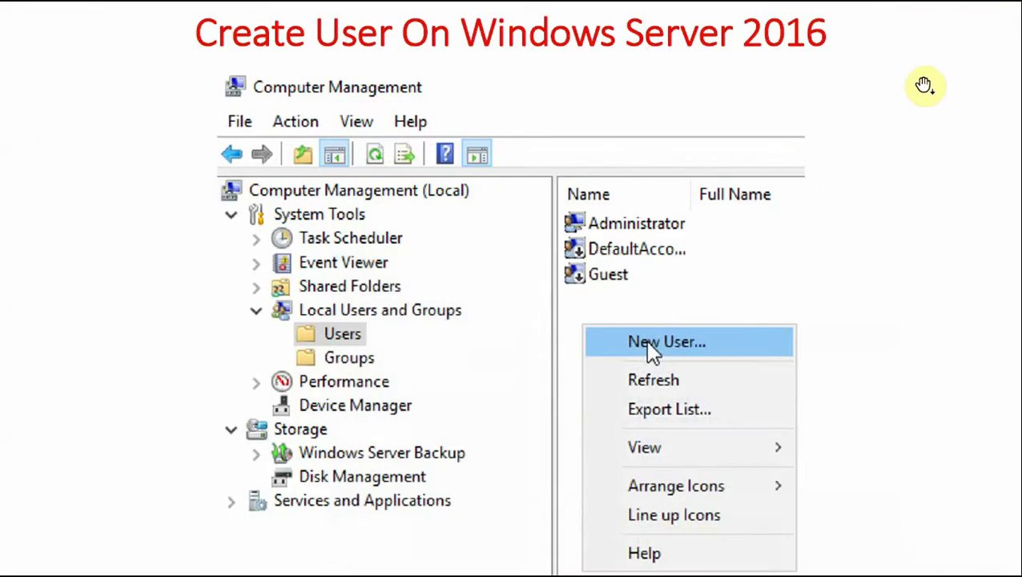
key(alt+Tab)
key(alt+Tab)
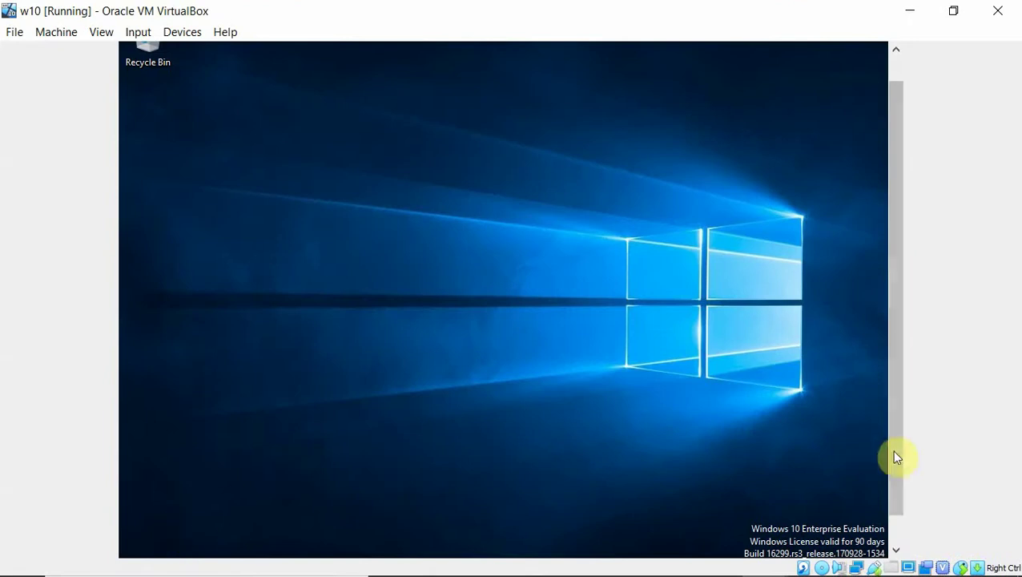
Restart the Windows 10 guest from the Start menu's Power options
drag(896, 455, 904, 517)
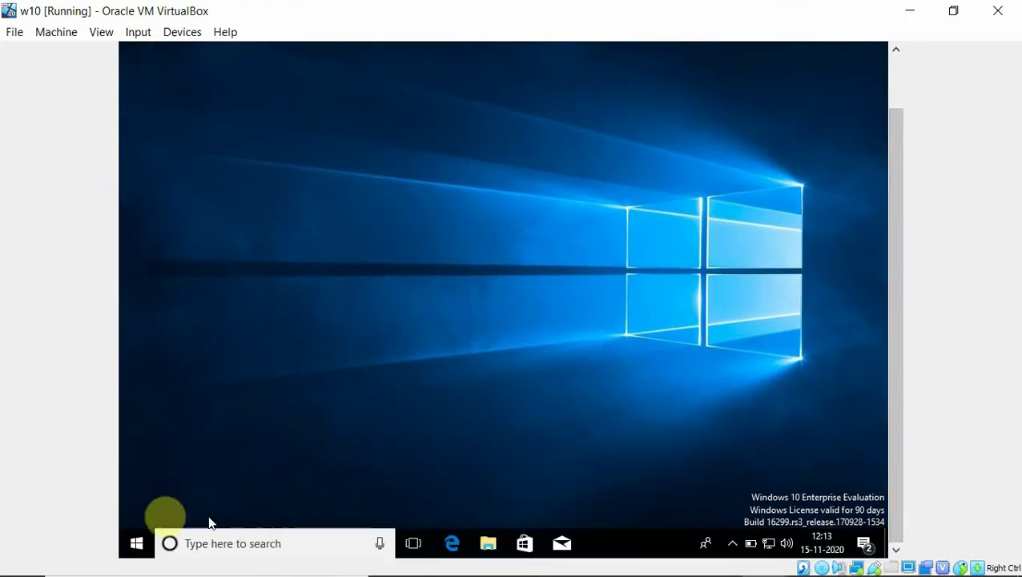
click(166, 538)
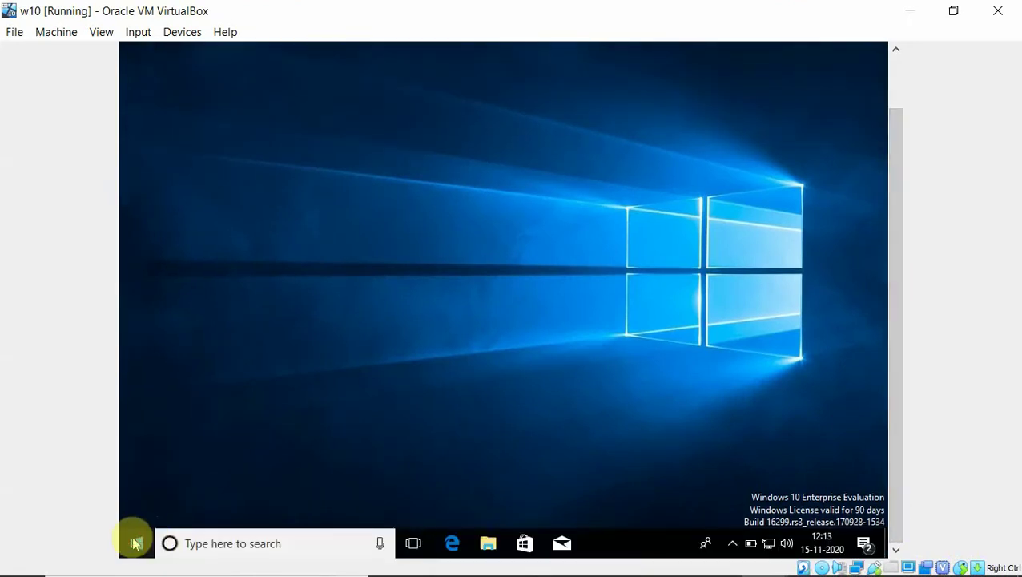
click(135, 543)
click(136, 511)
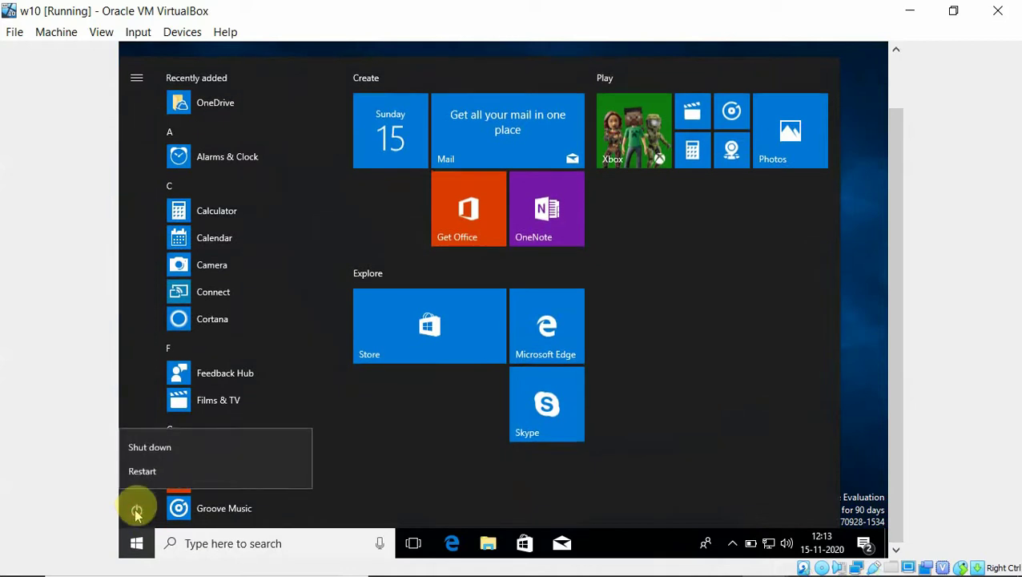
click(165, 467)
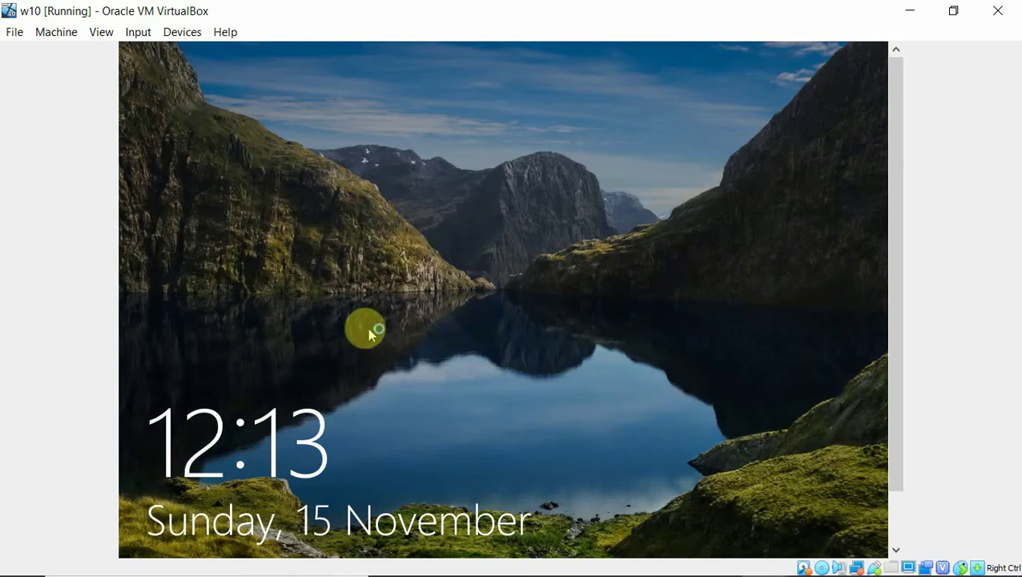
Dismiss the lock screen and sign in with the test account's password
click(437, 345)
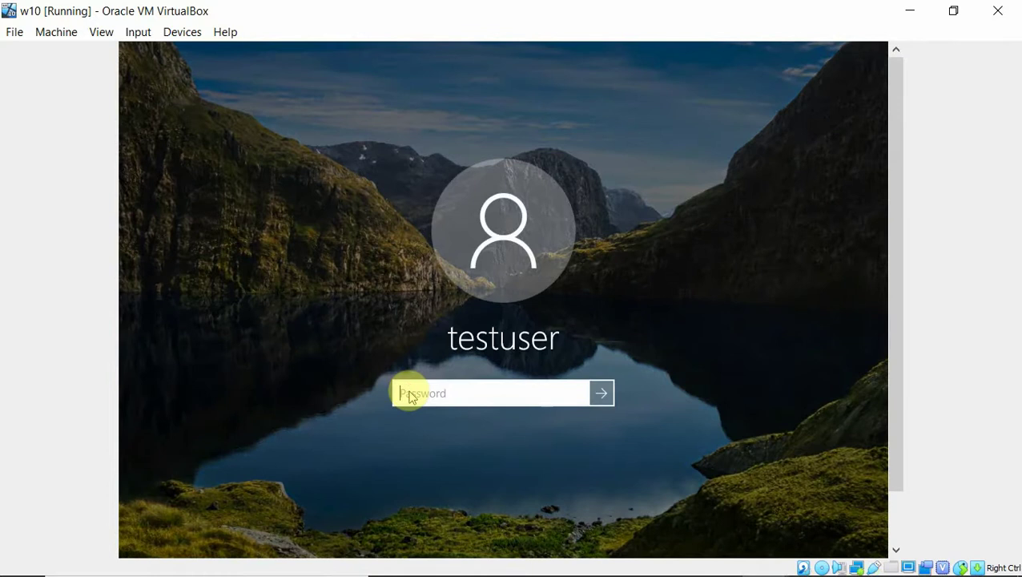
text(te)
key(Return)
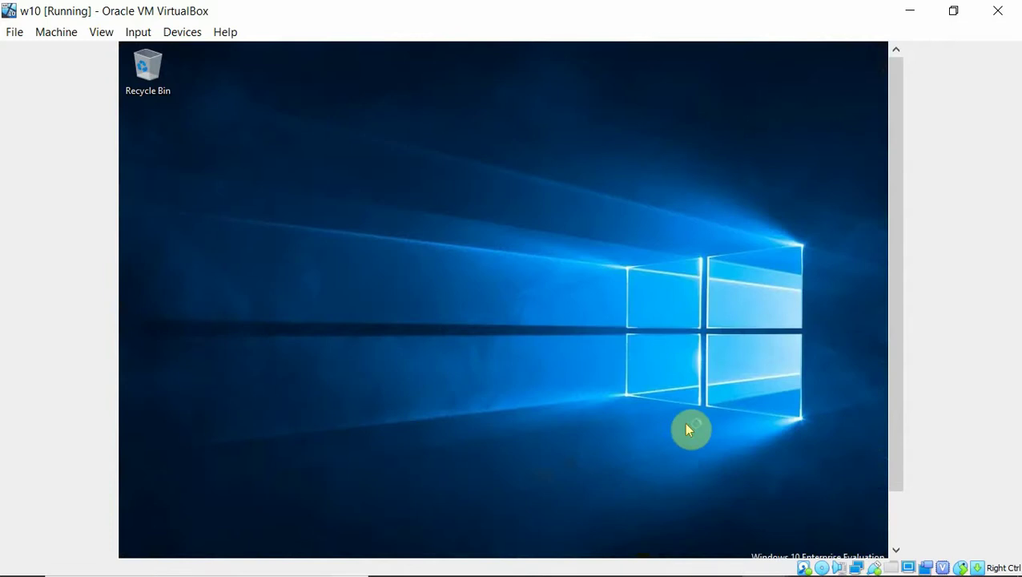
drag(898, 380, 896, 474)
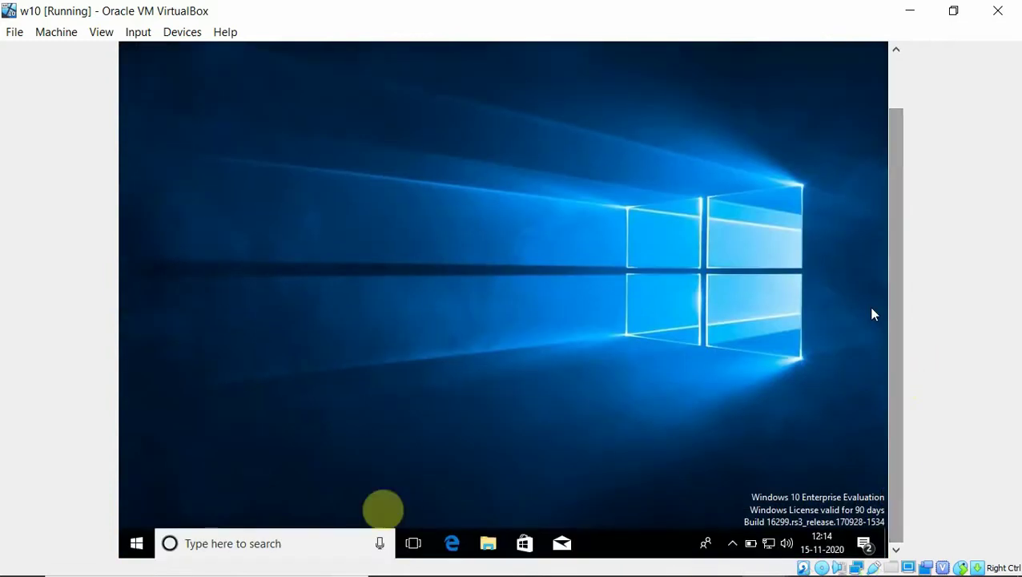
click(221, 544)
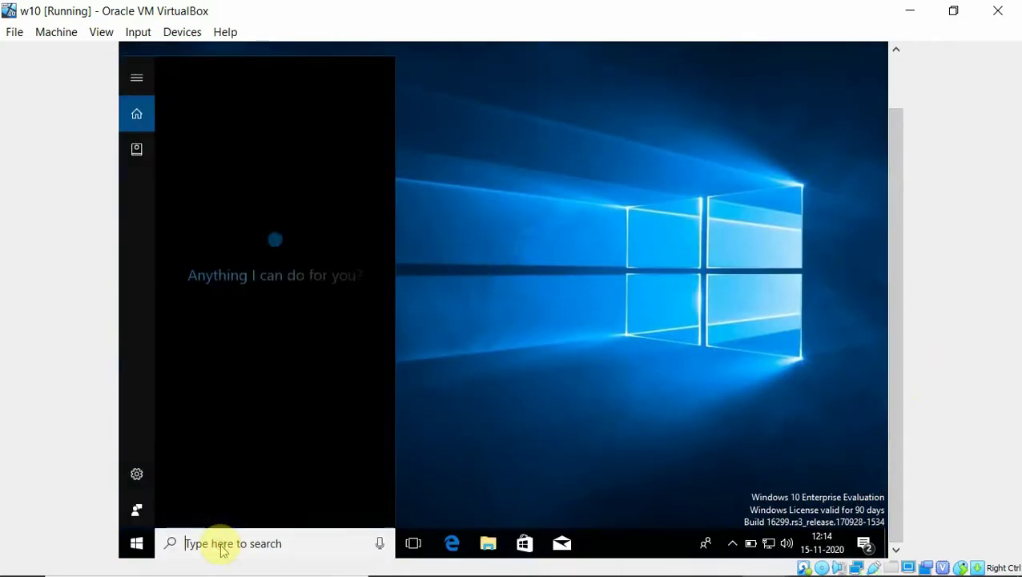
text(\\c)
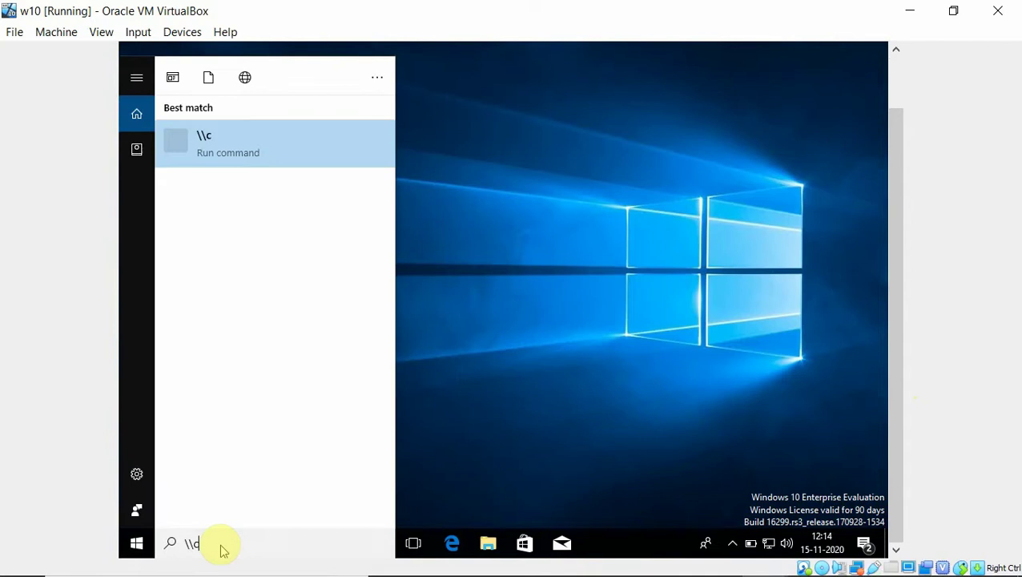
text(16)
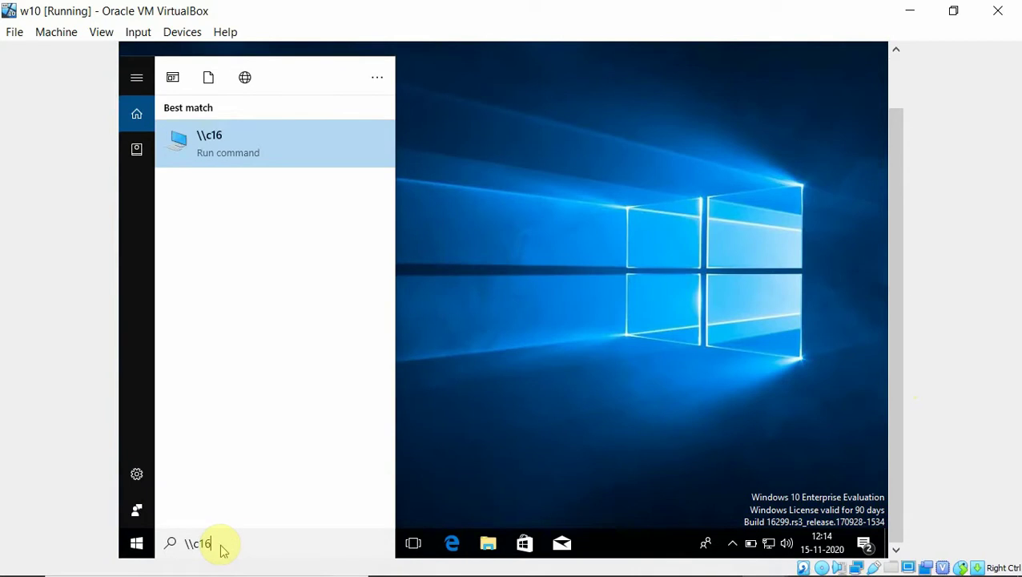
text(\sod)
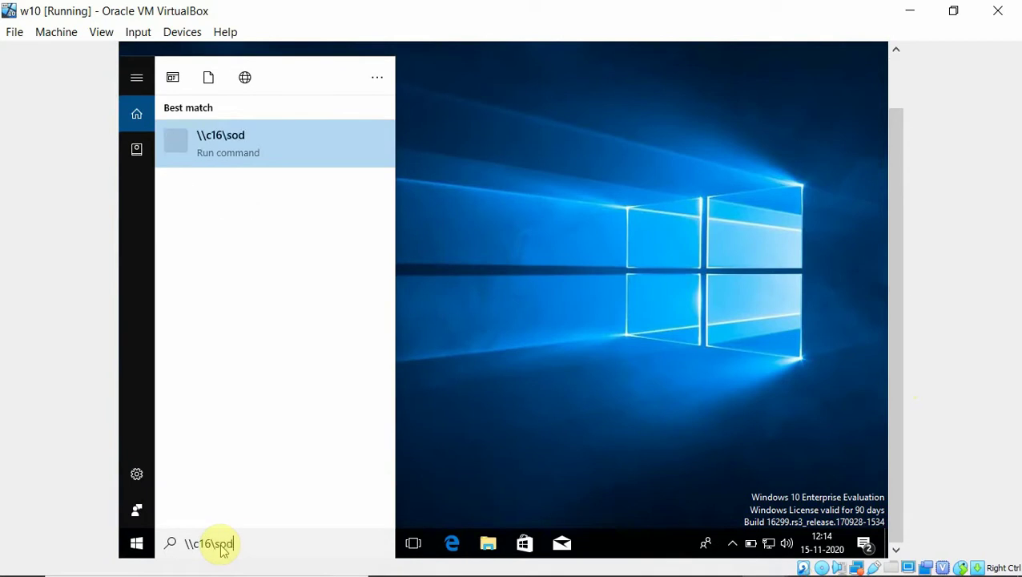
key(BackSpace)
text(ft)
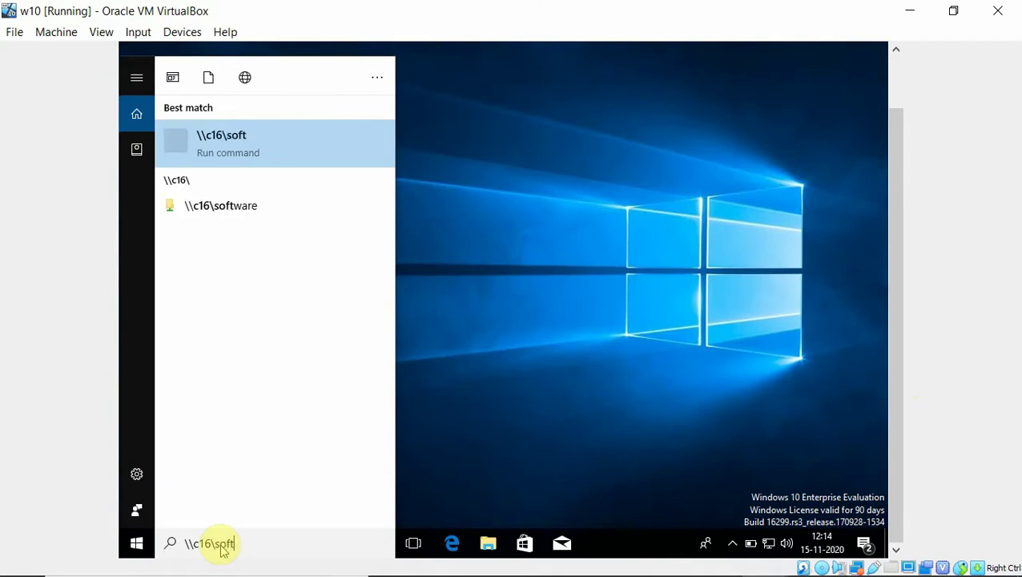
text(ware)
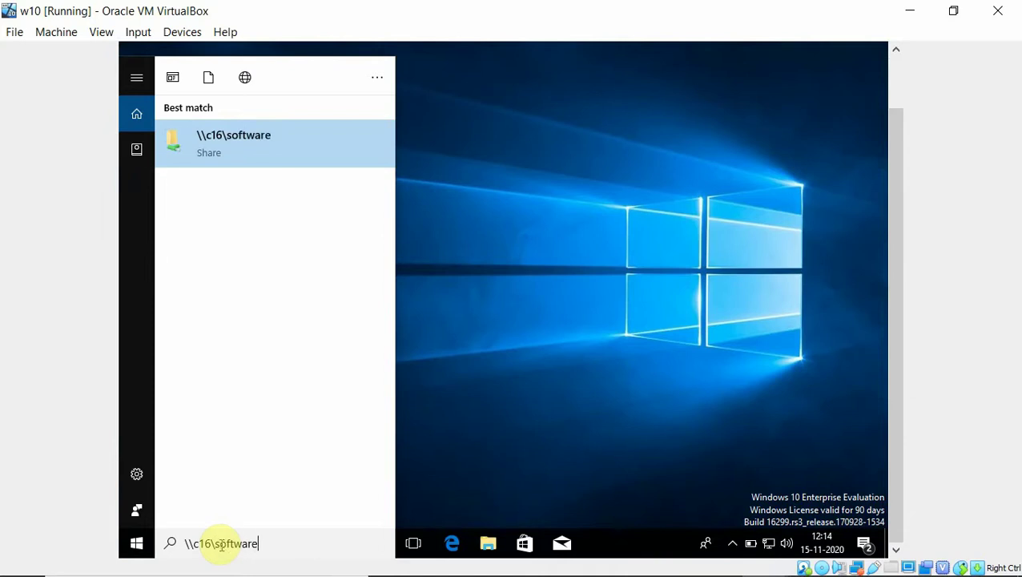
key(Return)
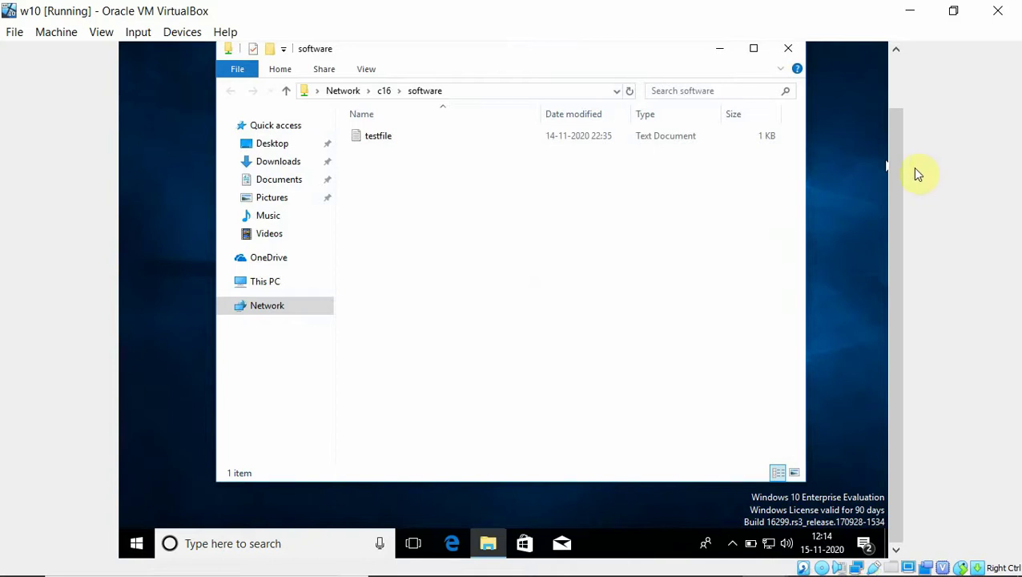
click(791, 50)
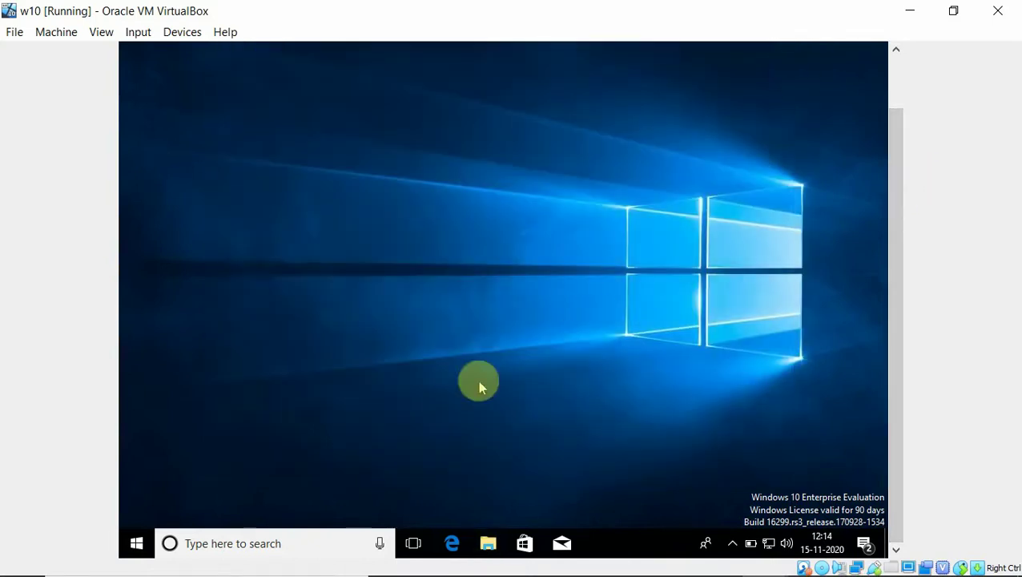
Open the share \\172.24.0.16\software from the guest's search box
click(216, 548)
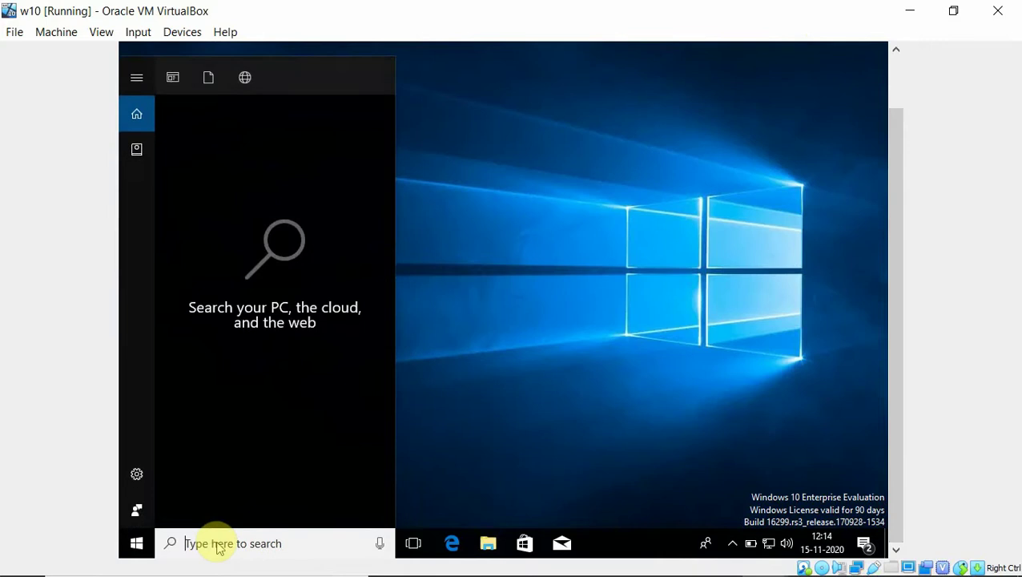
text(\\)
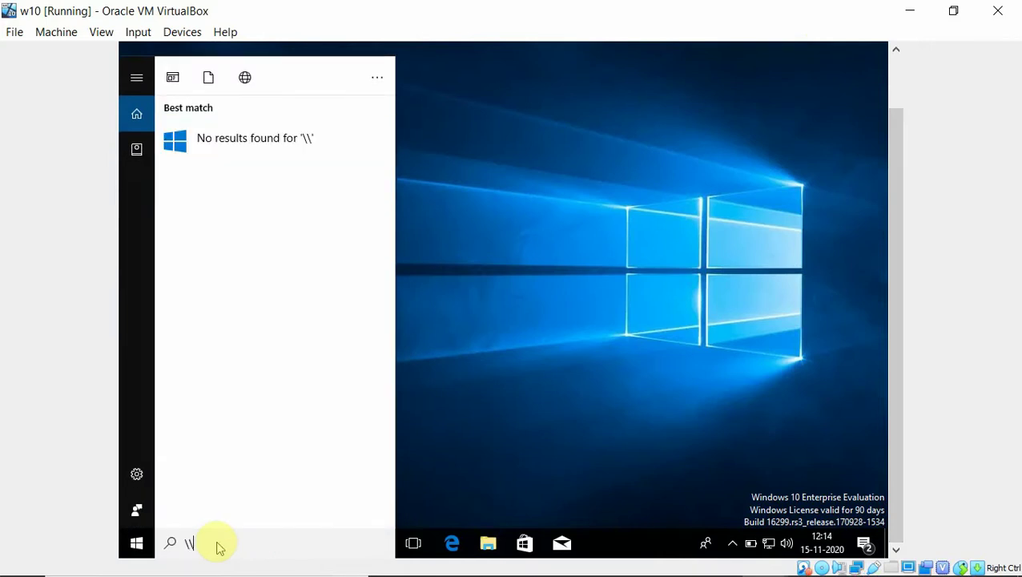
text(172.24)
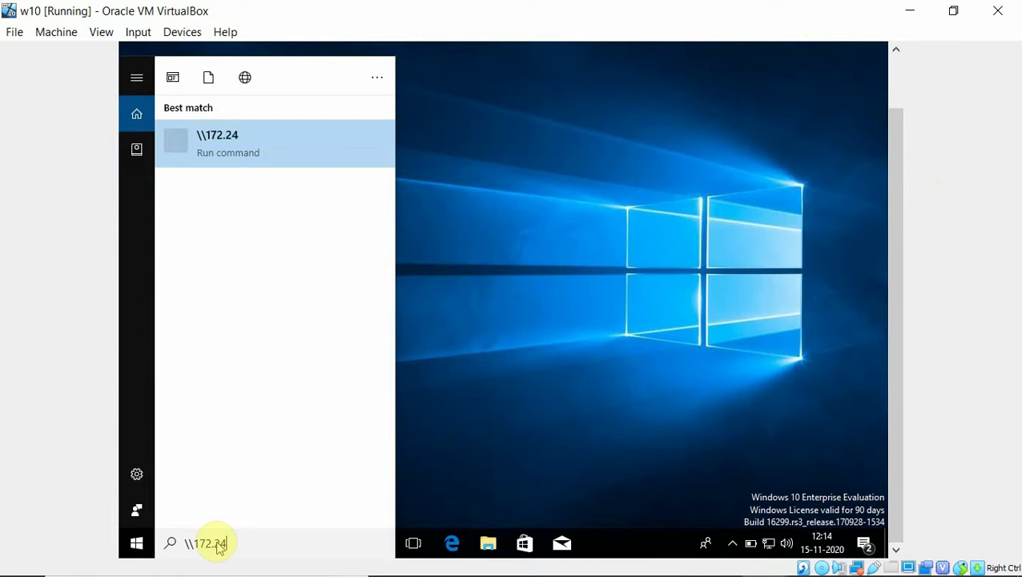
text(.0.16\)
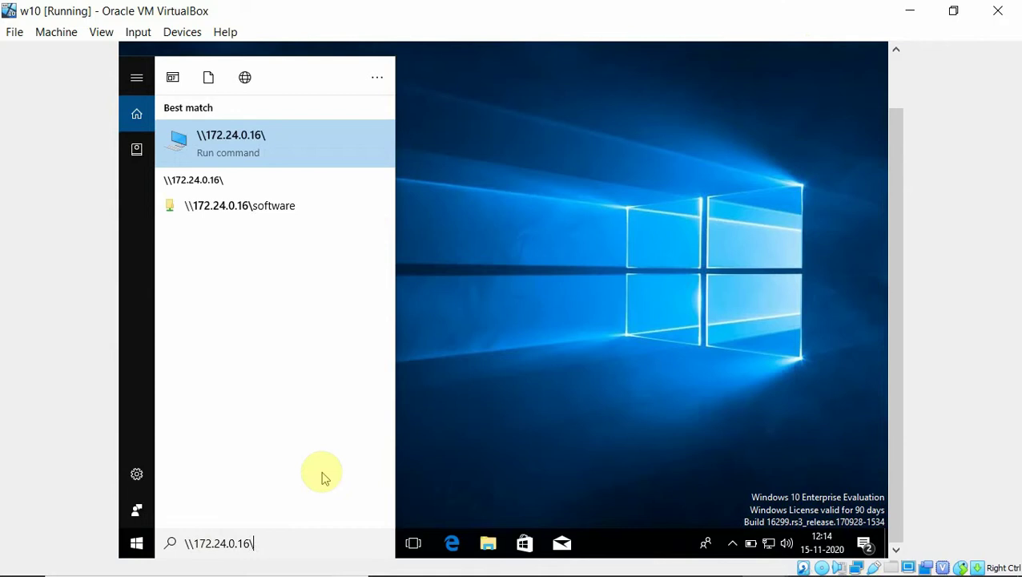
text(sof)
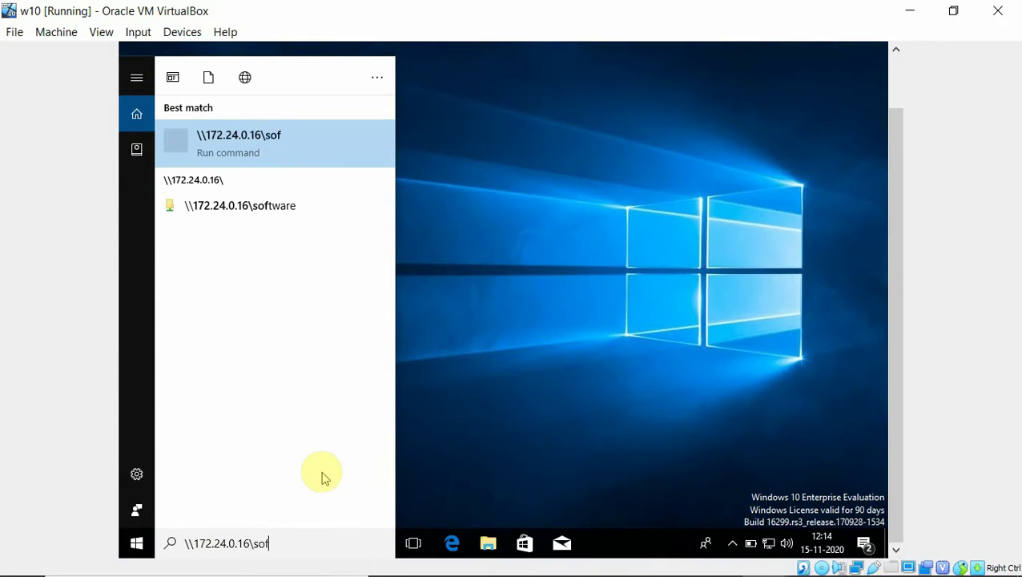
text(tware)
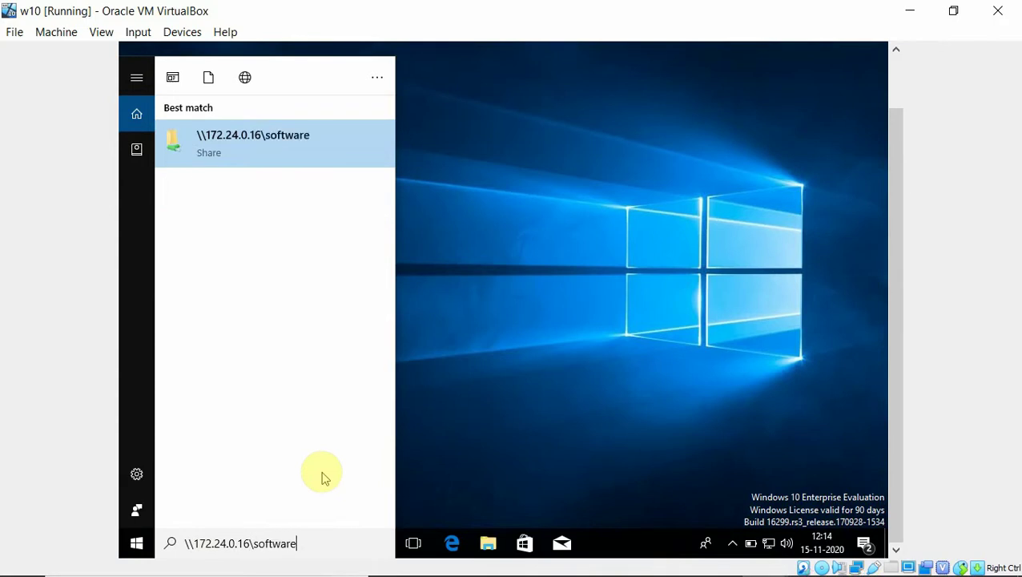
key(Return)
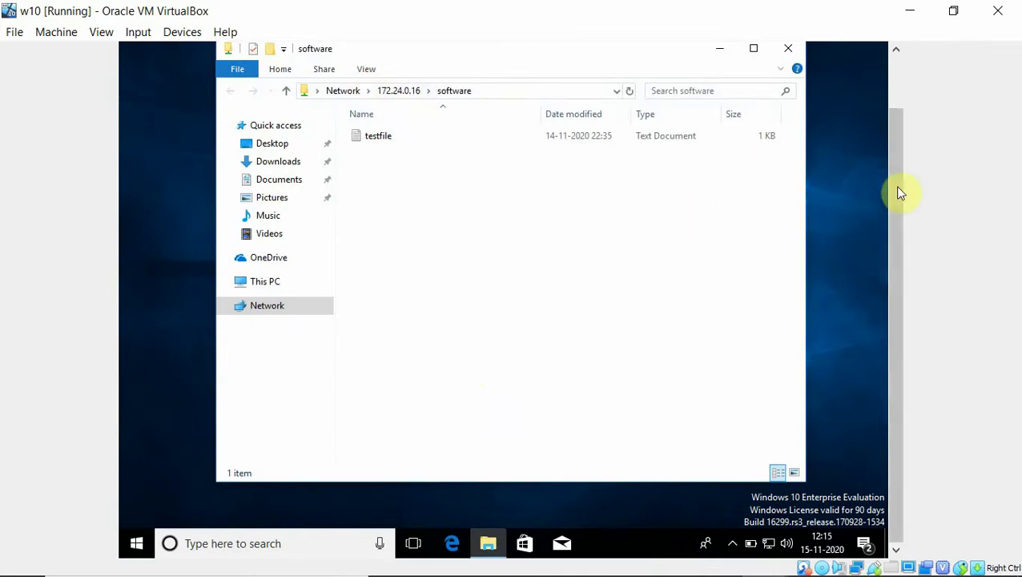
Close the software share window, returning to the Windows 10 desktop
drag(894, 185, 896, 136)
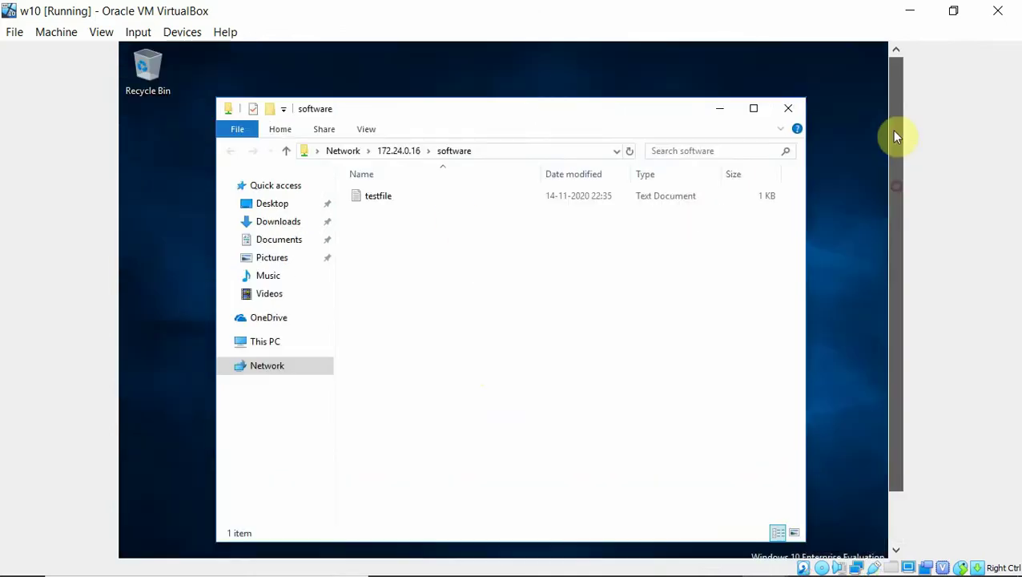
click(789, 108)
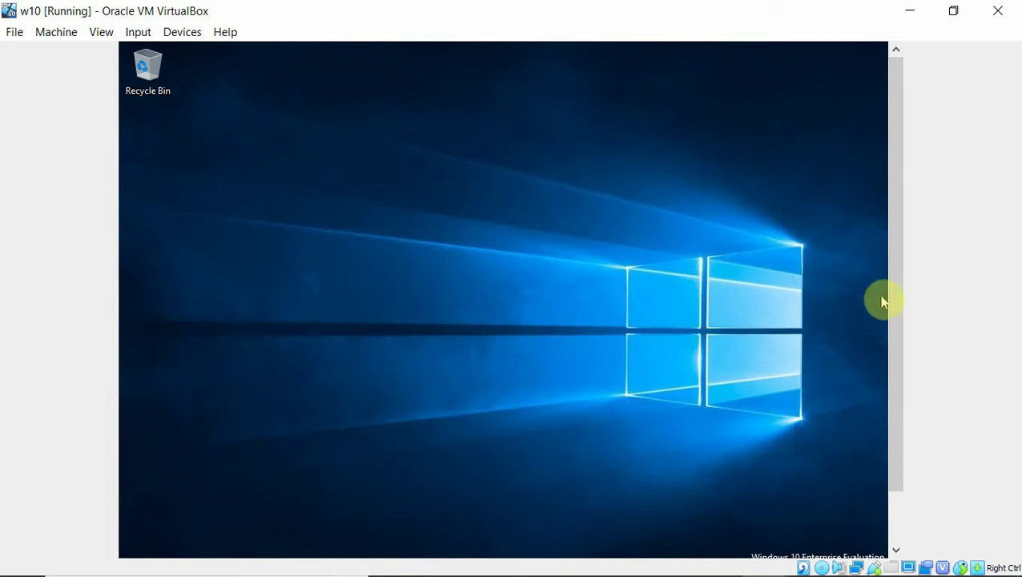
drag(894, 312, 896, 386)
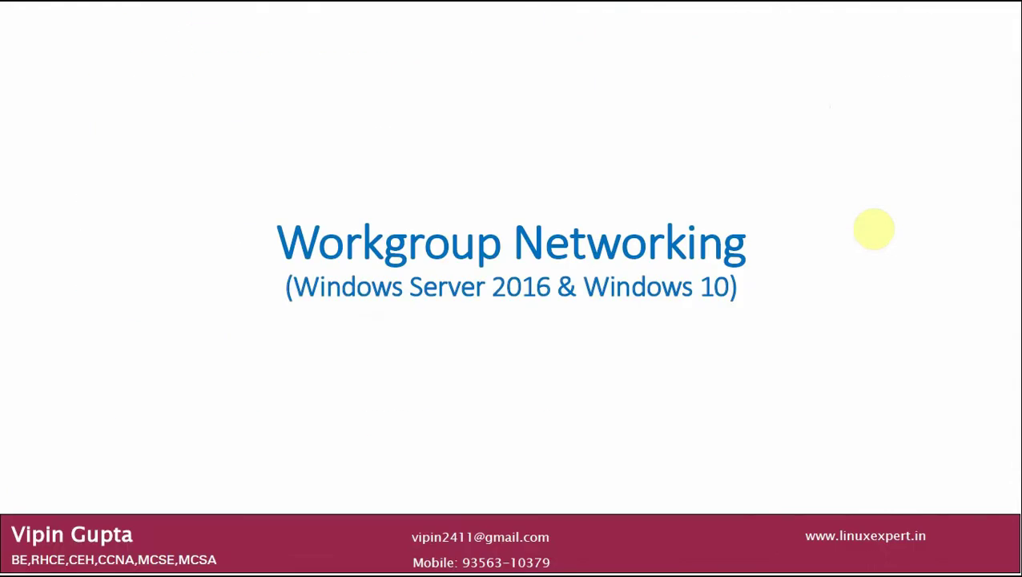
Advance past the title and Lab Setup slides to the server's Bridged Adapter settings slide
key(Right)
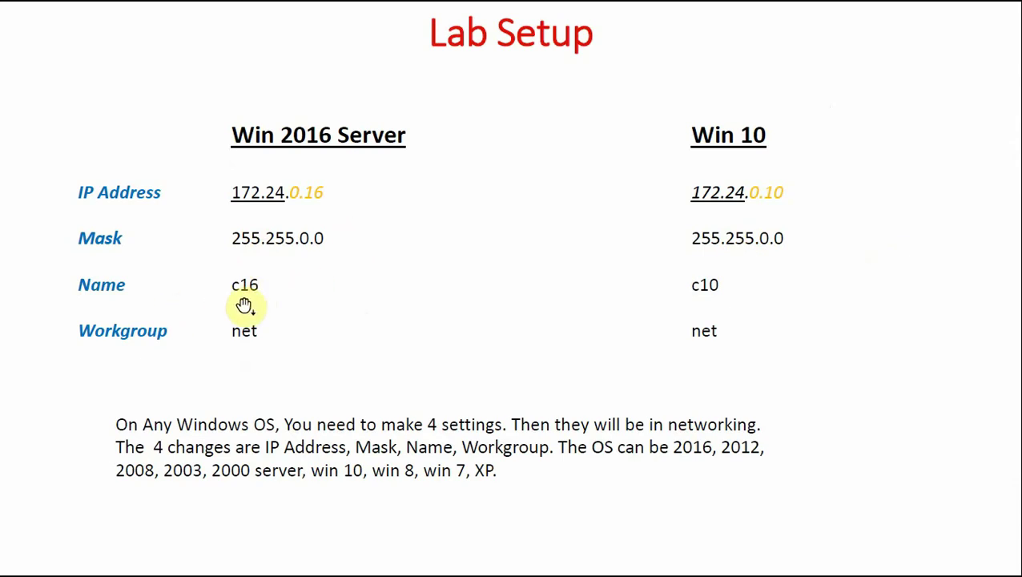
click(508, 363)
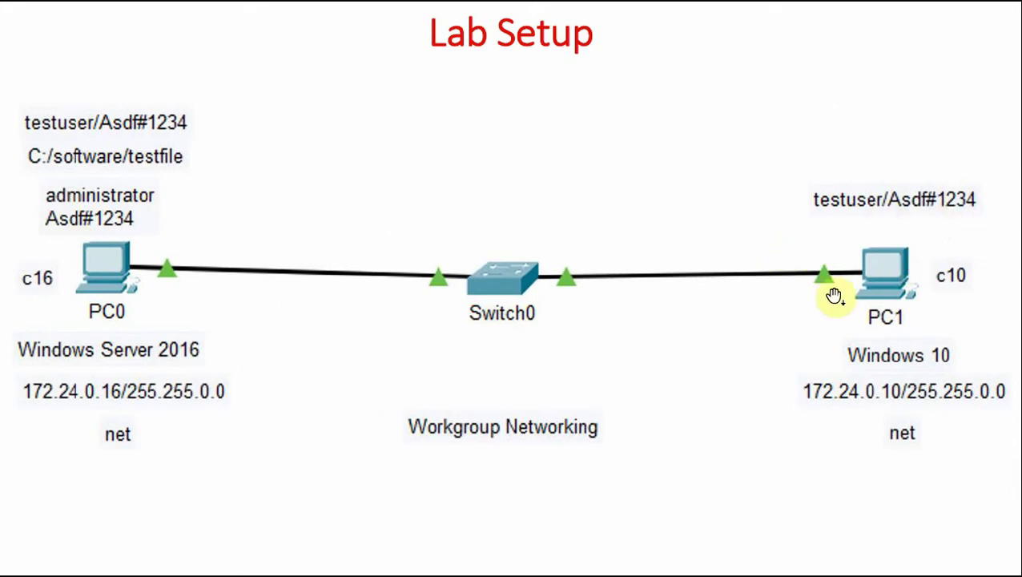
click(776, 321)
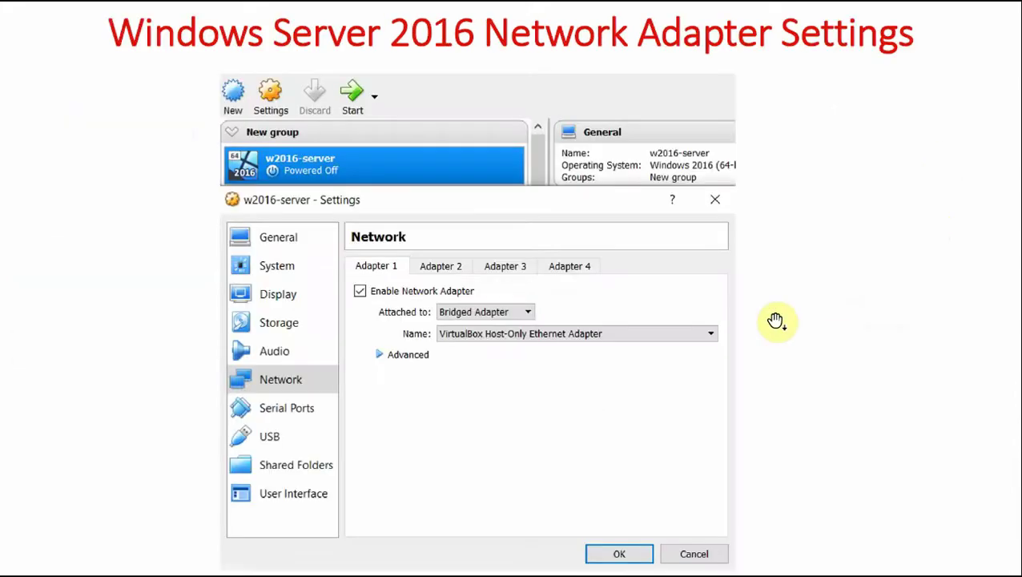
Advance through Windows 10 Bridged Adapter and server static IPv4 slides to Computer Name and Workgroup Settings
click(527, 391)
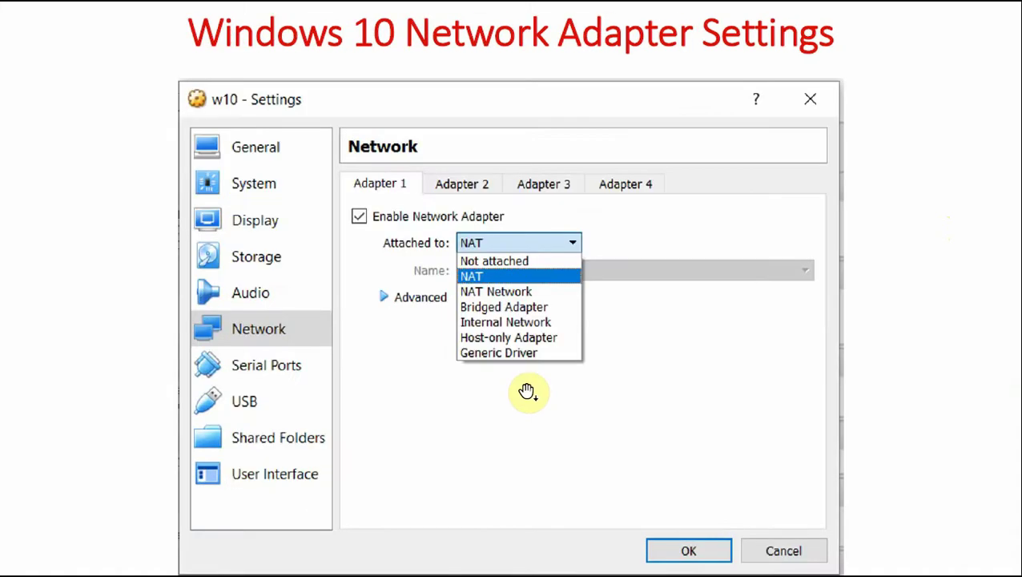
click(527, 391)
click(541, 409)
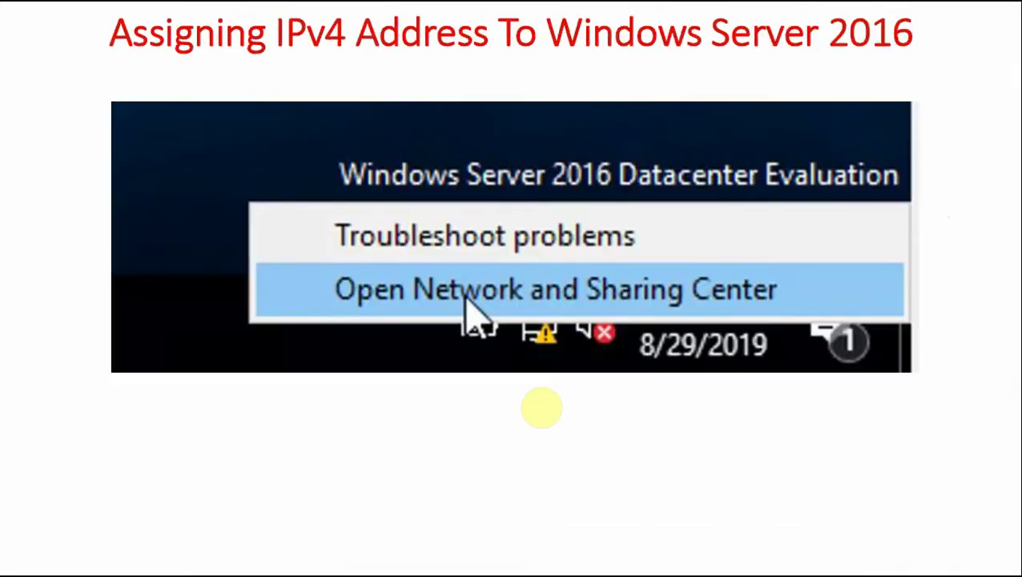
click(542, 408)
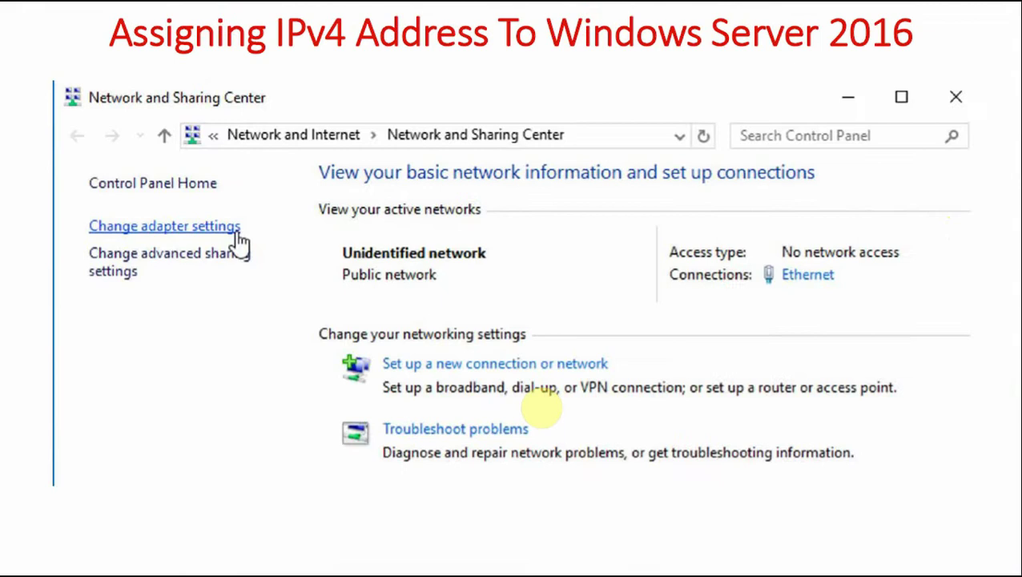
click(542, 409)
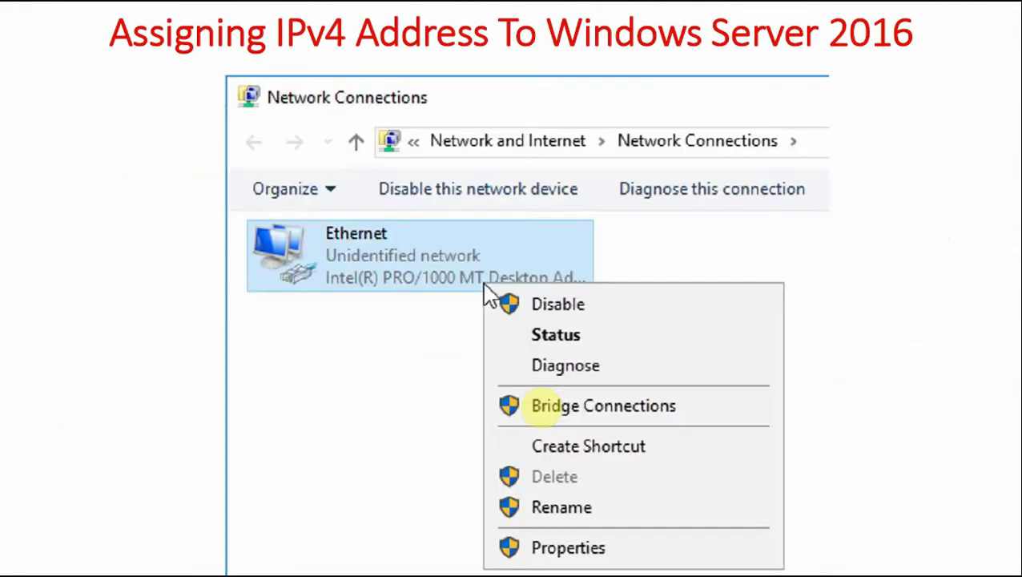
click(542, 409)
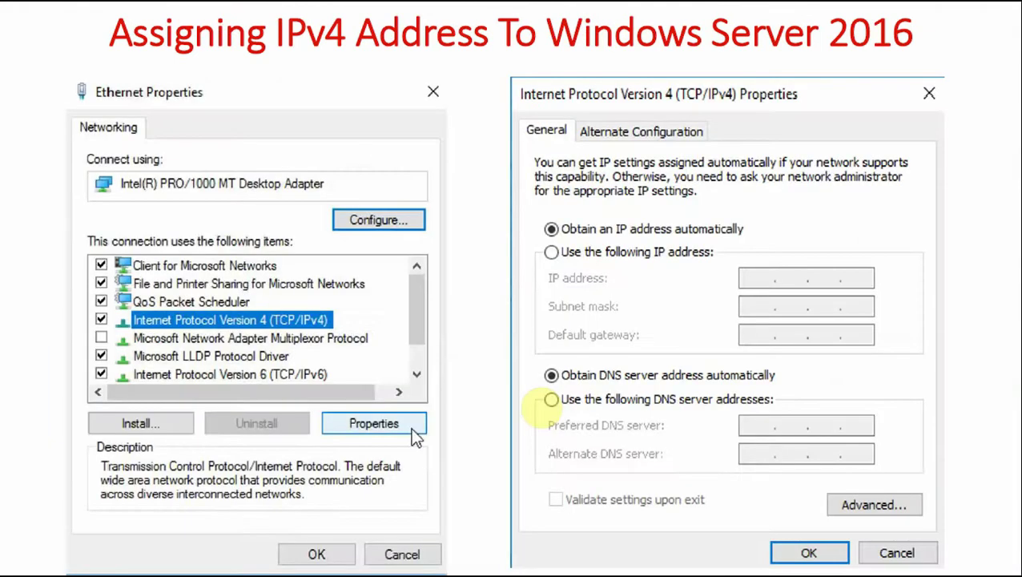
click(542, 409)
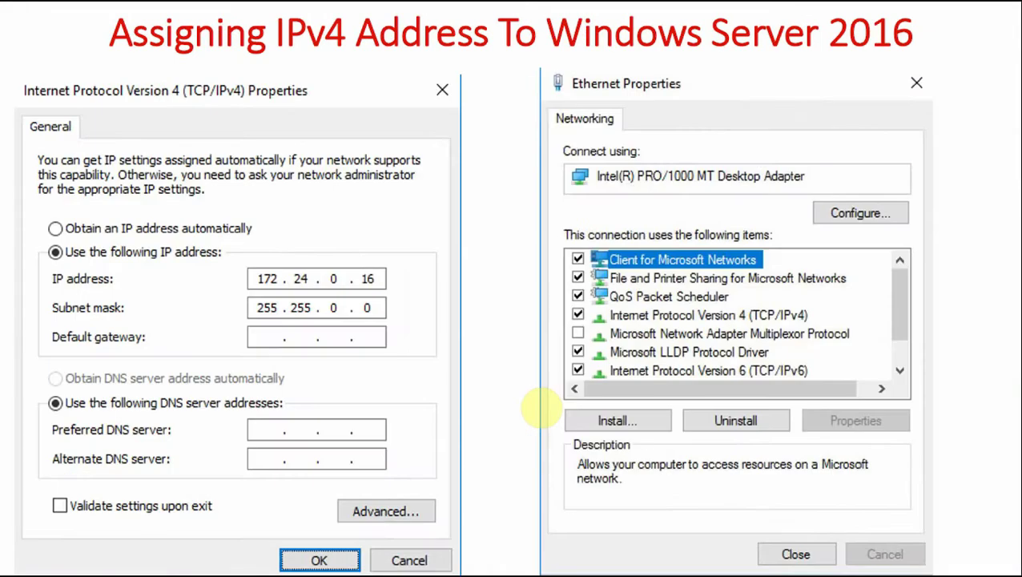
click(386, 309)
click(386, 308)
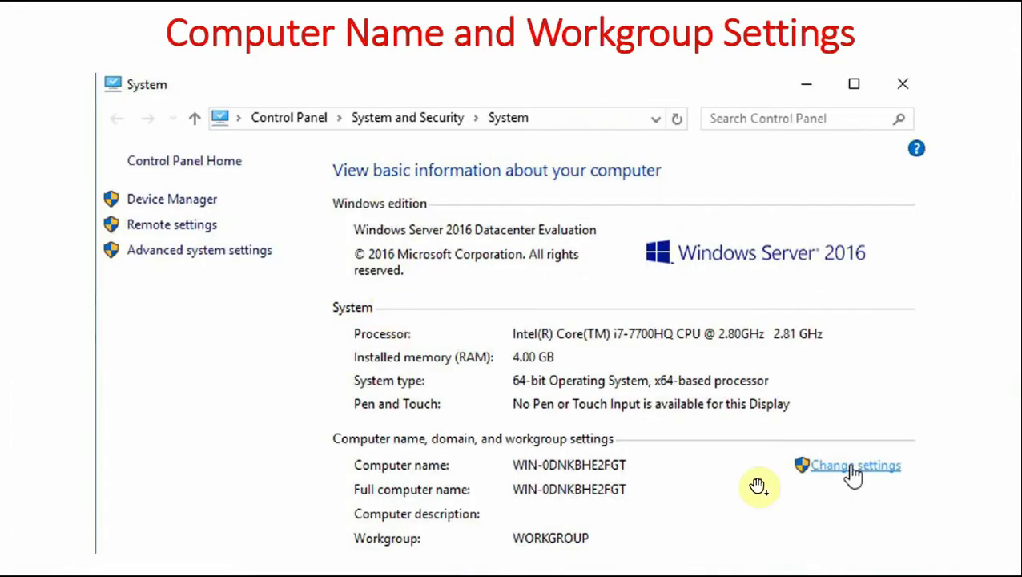
Advance through System Properties, name/workgroup change and ipconfig /all slides to Windows 10 IPv4 assignment
click(758, 486)
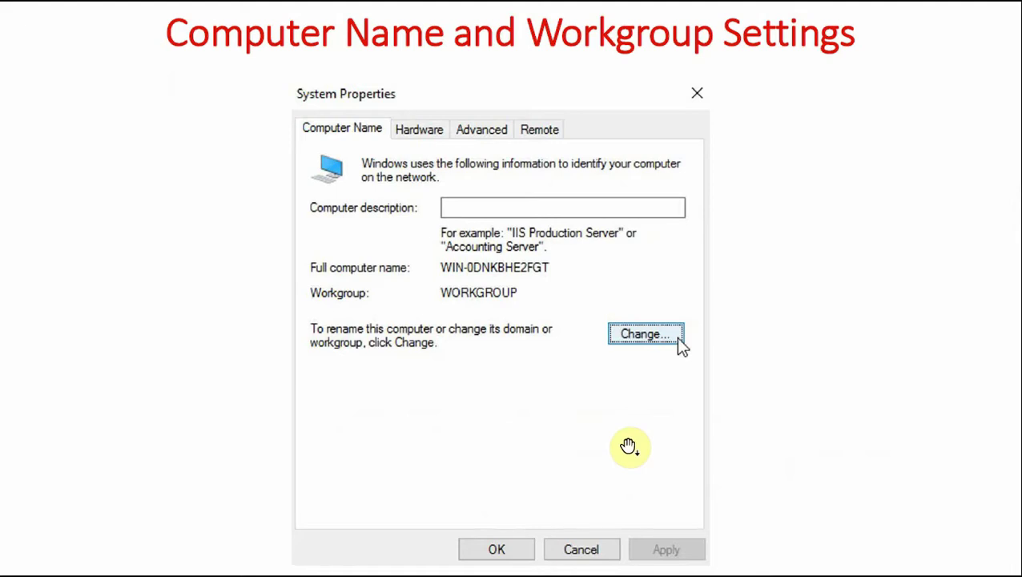
click(627, 446)
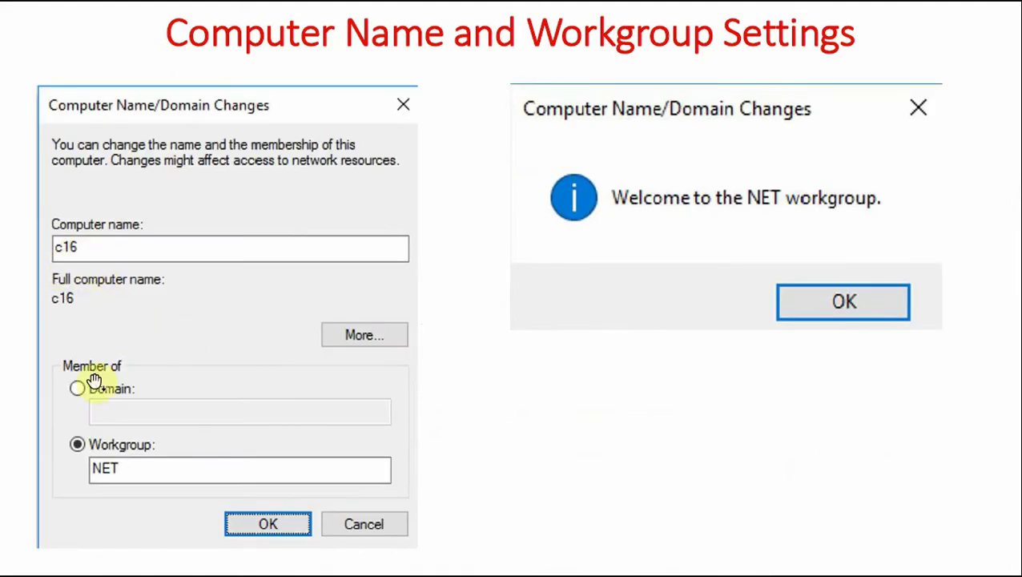
click(85, 489)
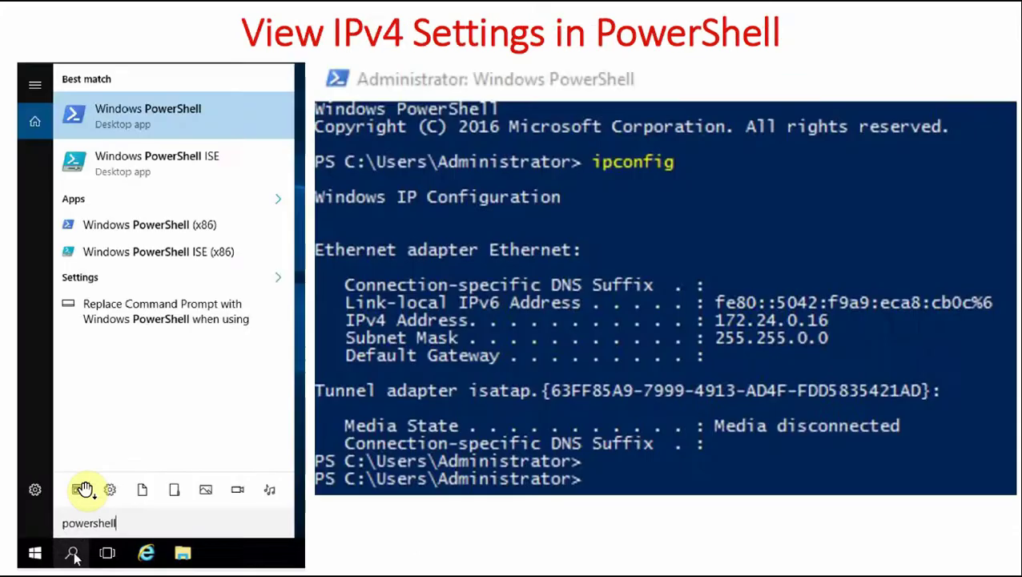
click(94, 502)
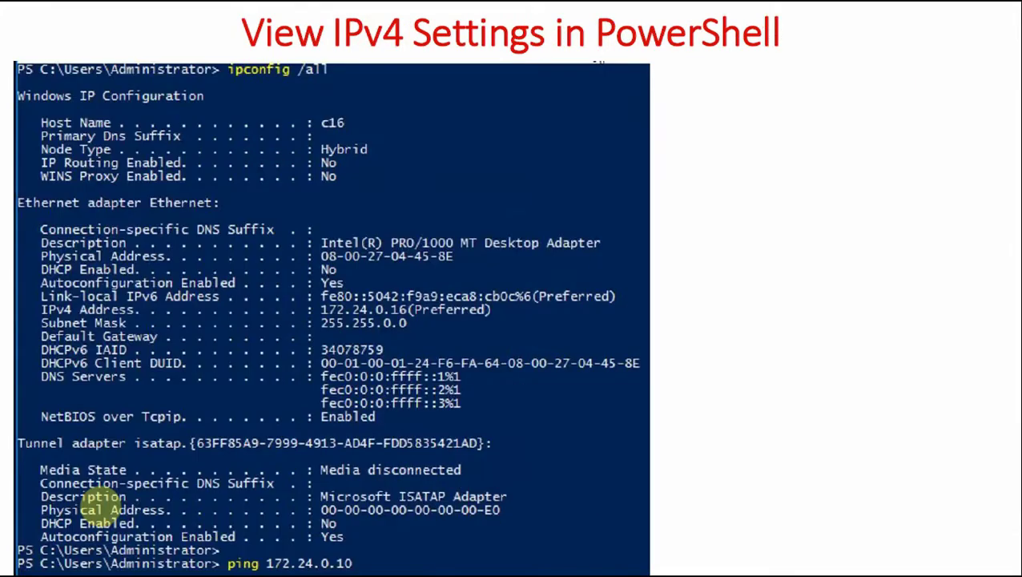
click(94, 503)
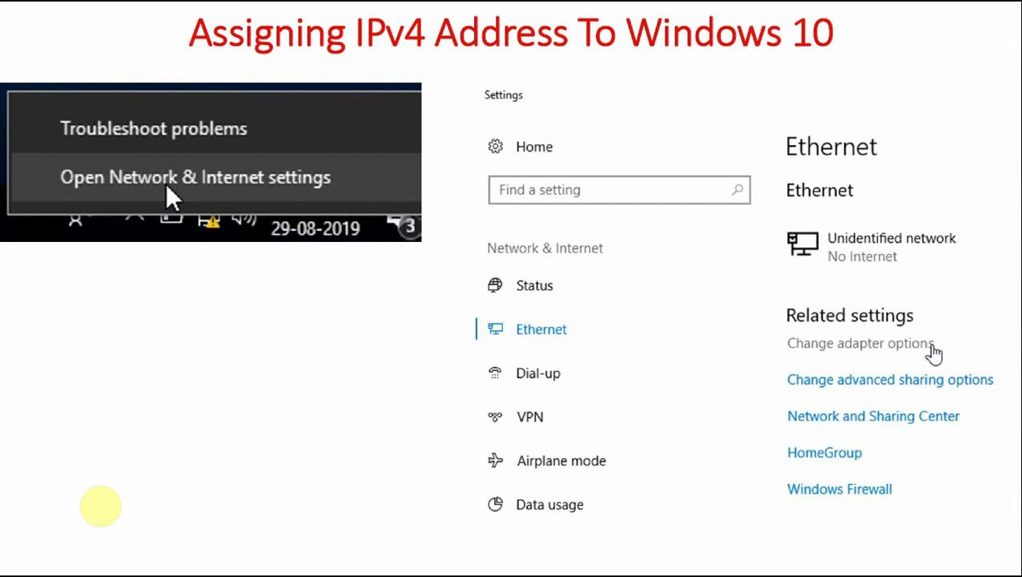
Advance through the Windows 10 Network Connections and IPv4 slides to static IP 172.24.0.10, mask 255.255.0.0
click(100, 506)
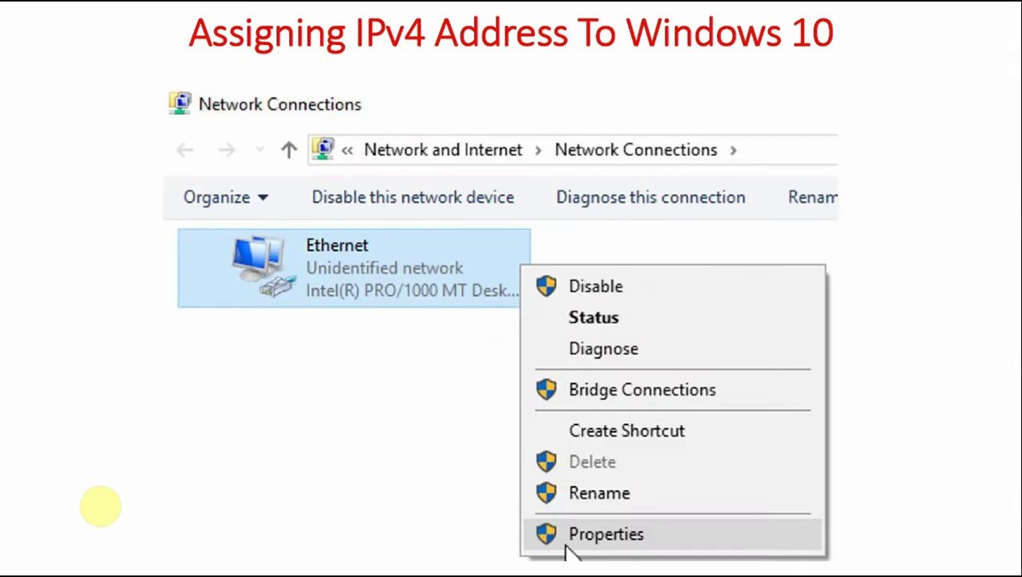
click(100, 505)
click(100, 505)
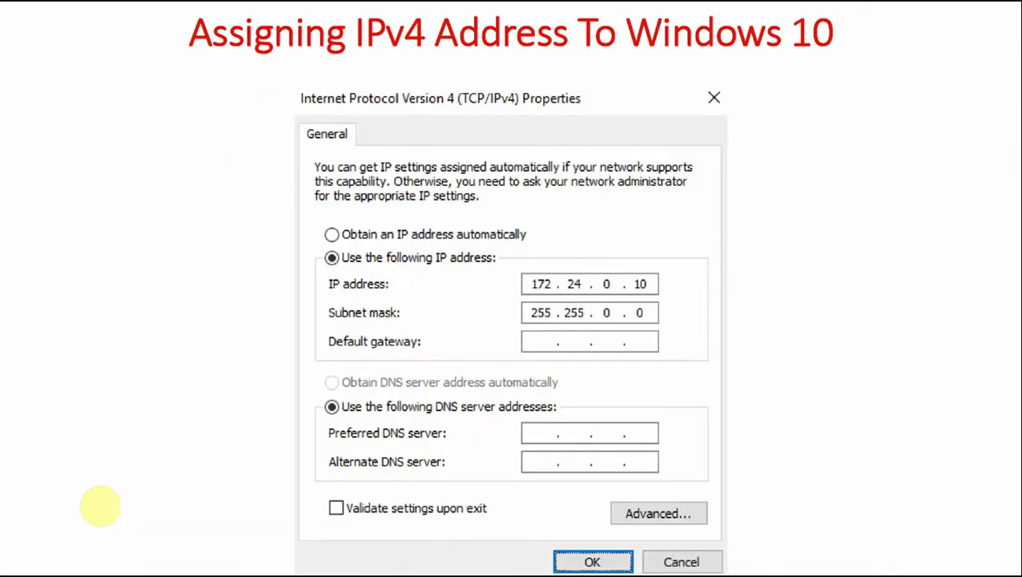